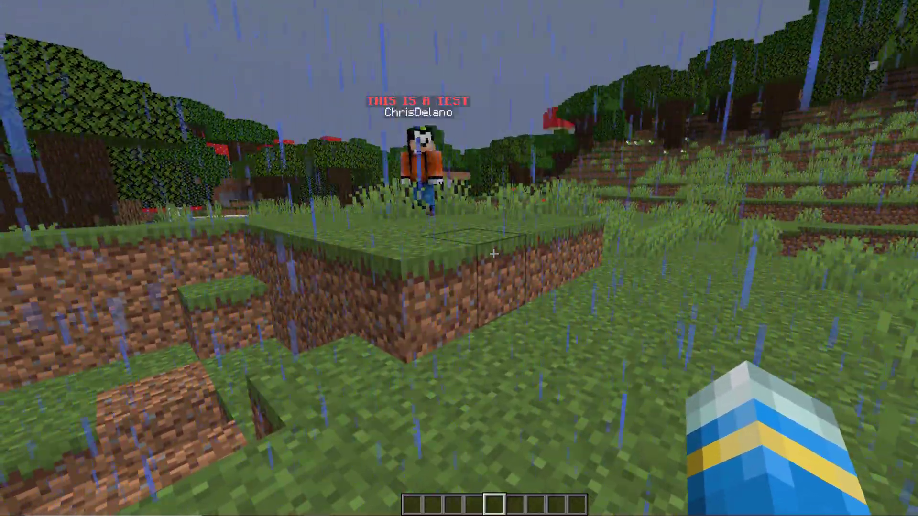
Walk across the rainy grass up to the player whose nametag reads THIS IS A TEST.
key("w")
key("w")
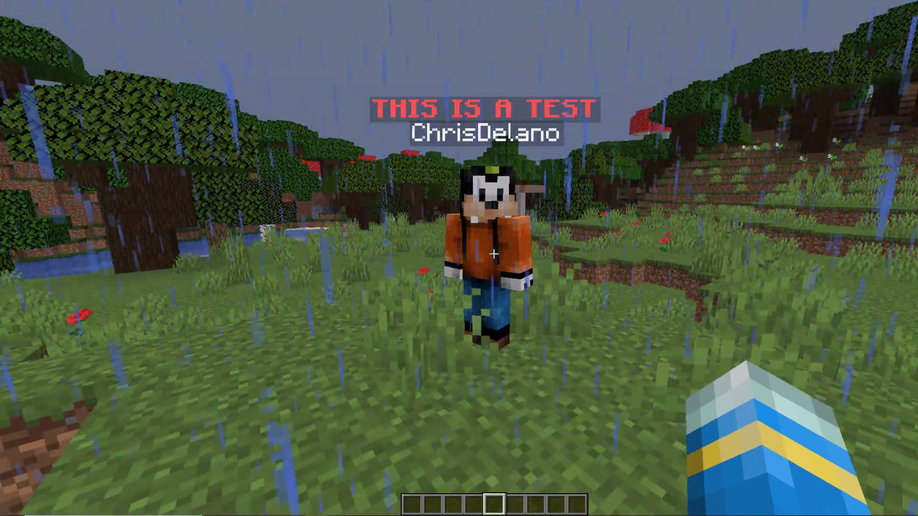
Stop the rain by running /weather sun in chat.
key("t")
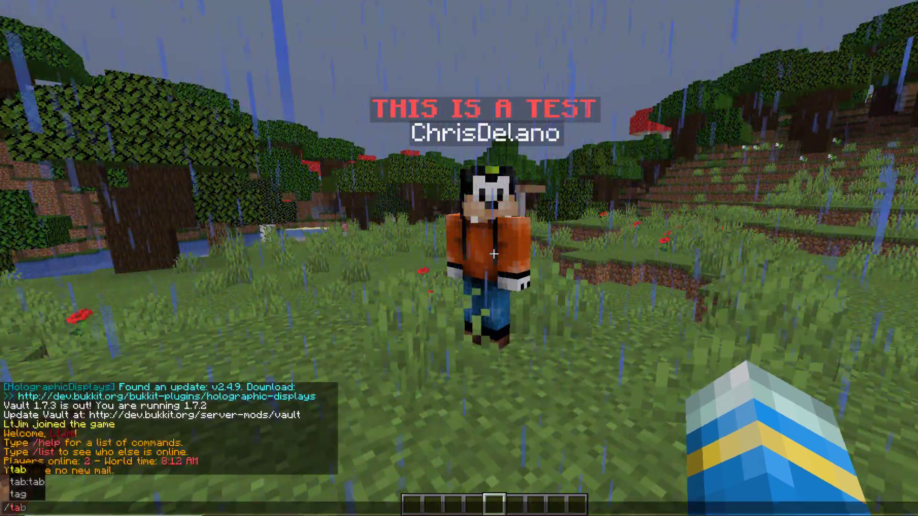
key("Escape")
key("slash")
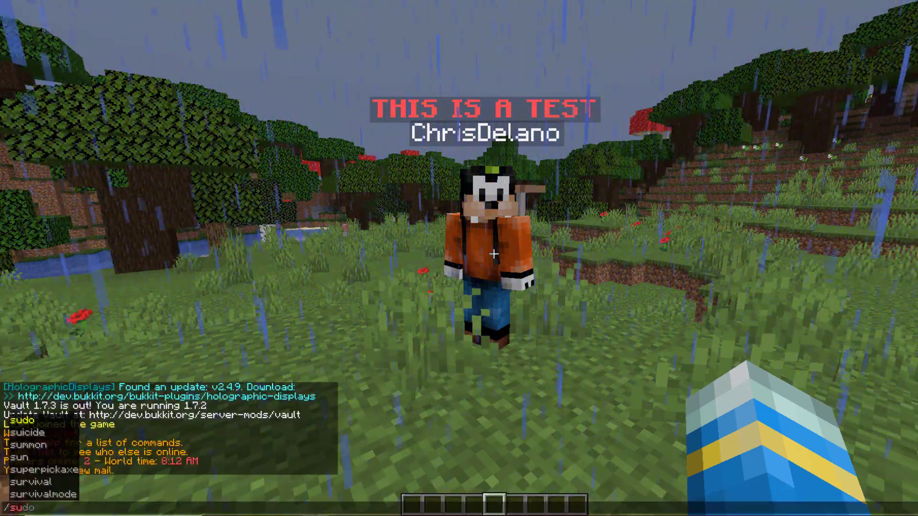
key("Return")
key("slash")
type("weather sun")
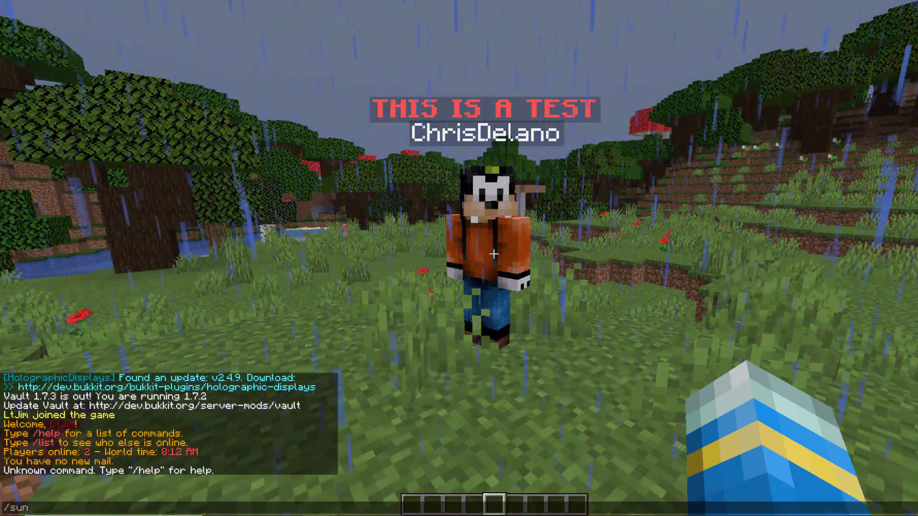
key("Return")
Show the TAB plugin's command help with /tab.
key("slash")
type("tab")
key("Return")
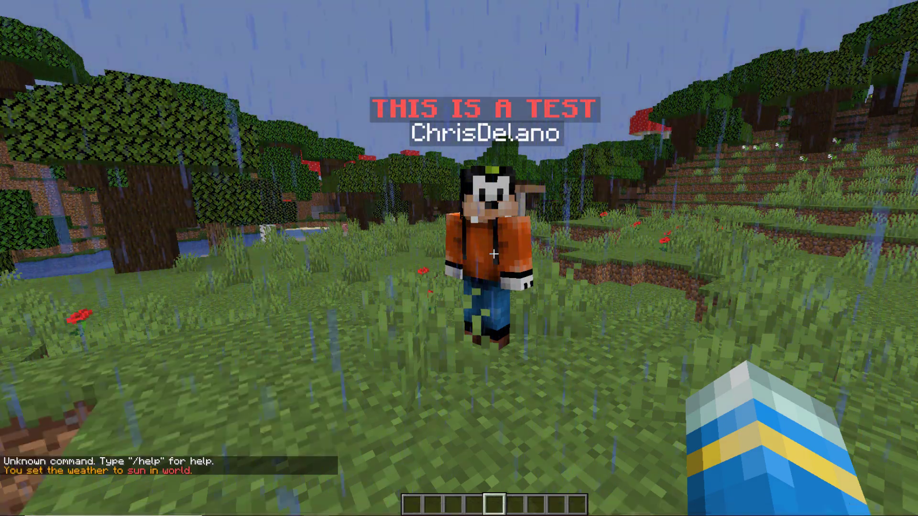
Run /tab cpu and scroll the chat to read the CPU usage report.
key("t")
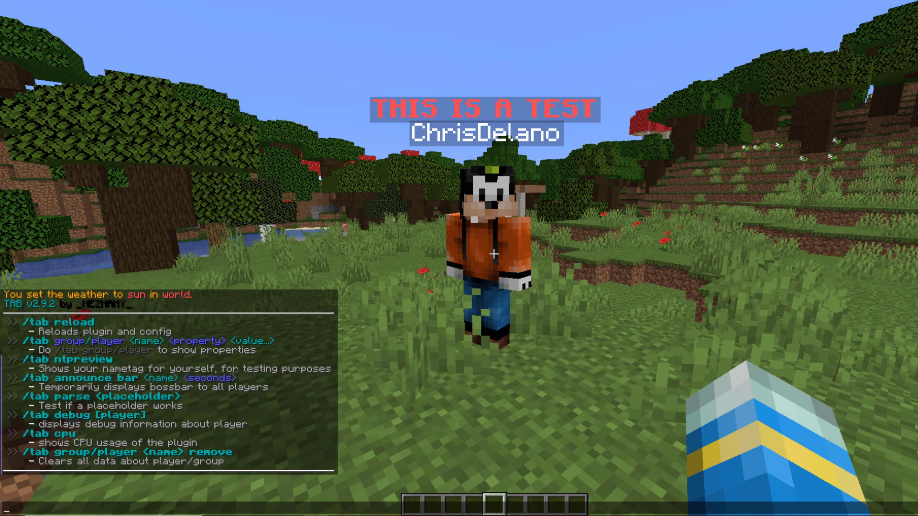
type("/tab cpi")
key("BackSpace")
type("u")
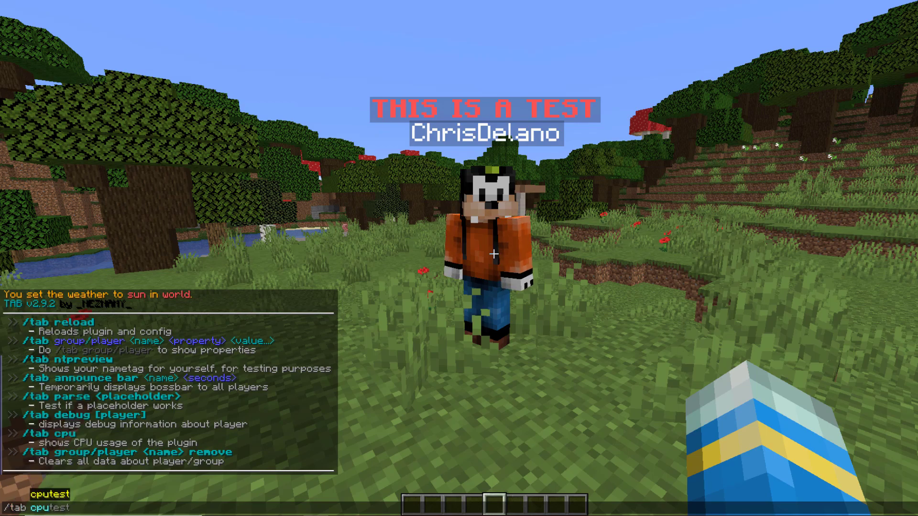
key("Return")
scroll(145, 379, "up", 7)
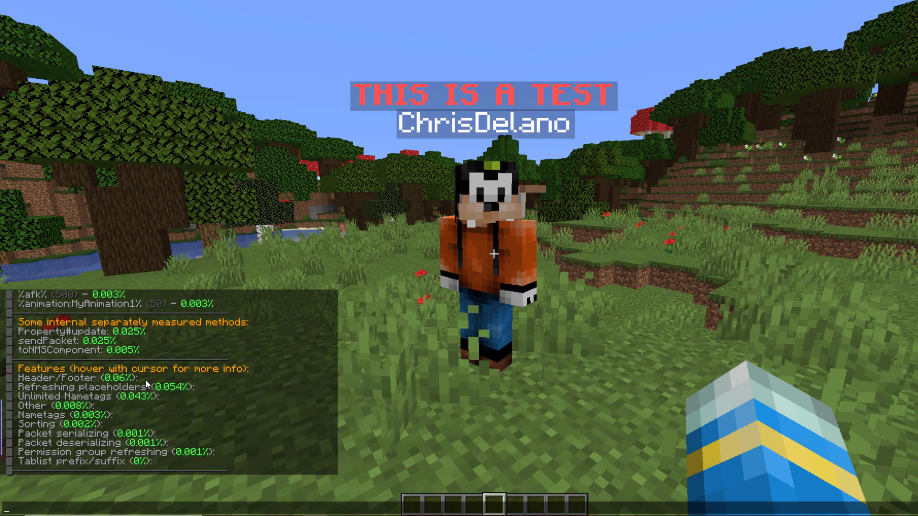
scroll(162, 447, "down", 7)
scroll(149, 438, "up", 13)
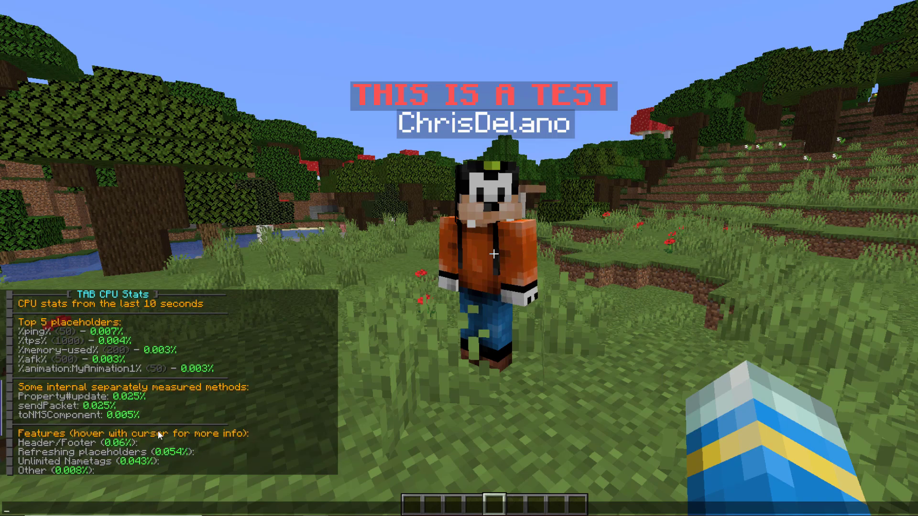
scroll(160, 406, "up", 20)
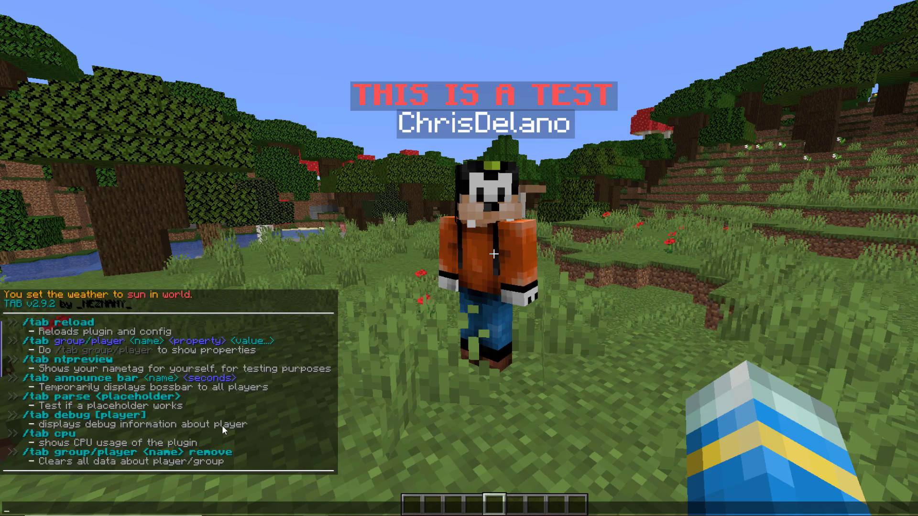
Run /tab player <name> belowname &ashdfhjsakjhdsakj to add a green line under the player's name.
type("/tab ")
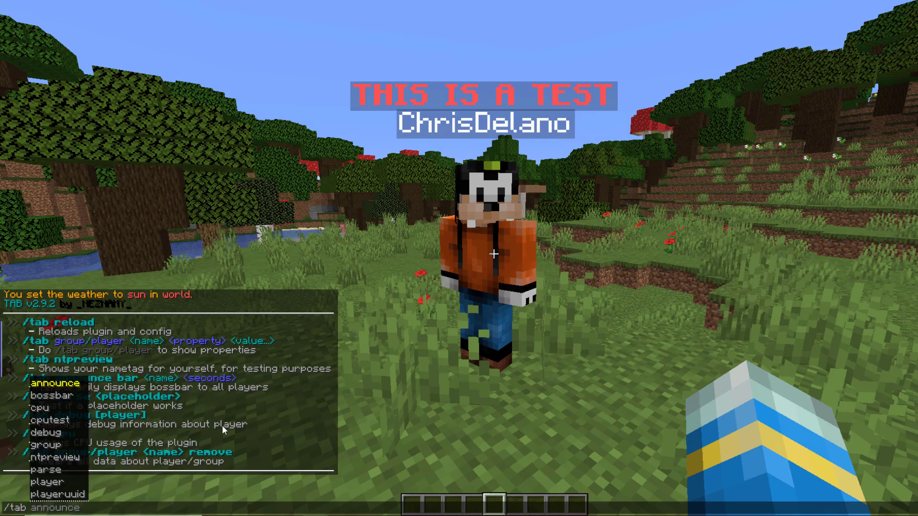
type("group")
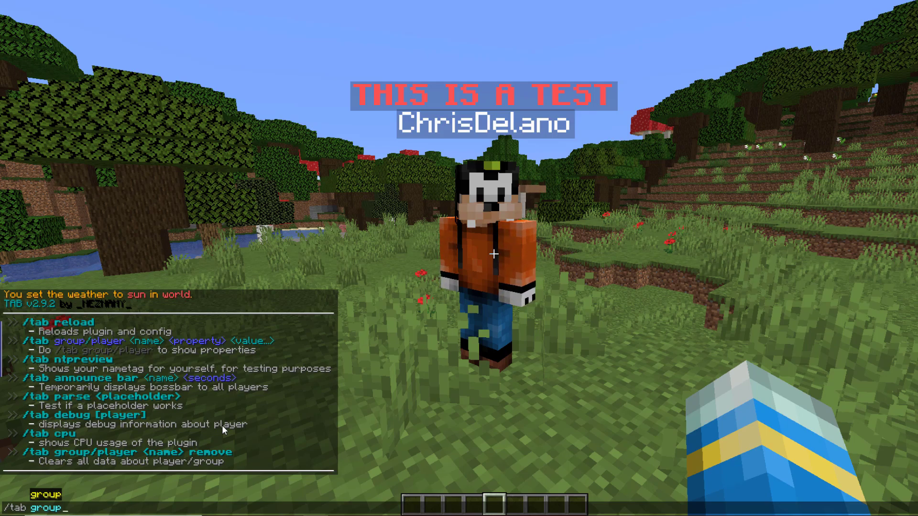
key("BackSpace")
key("BackSpace")
key("BackSpace")
key("BackSpace")
key("BackSpace")
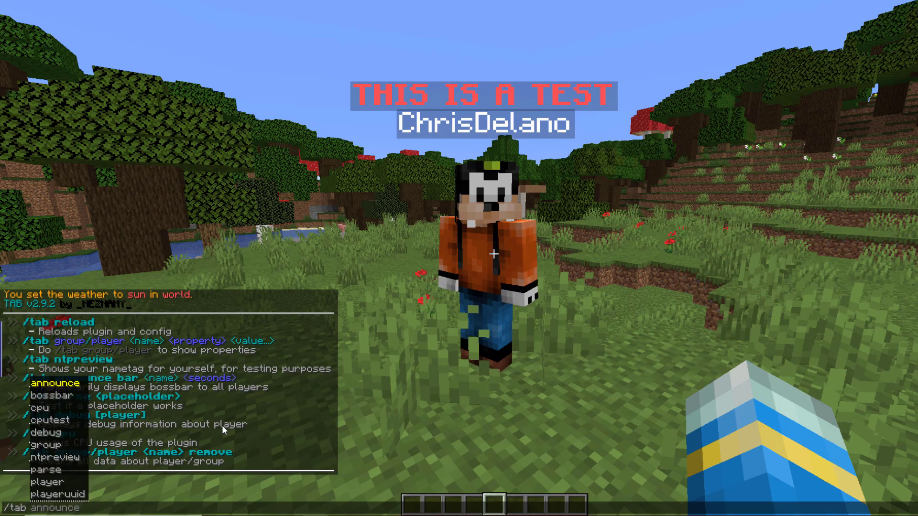
type("player")
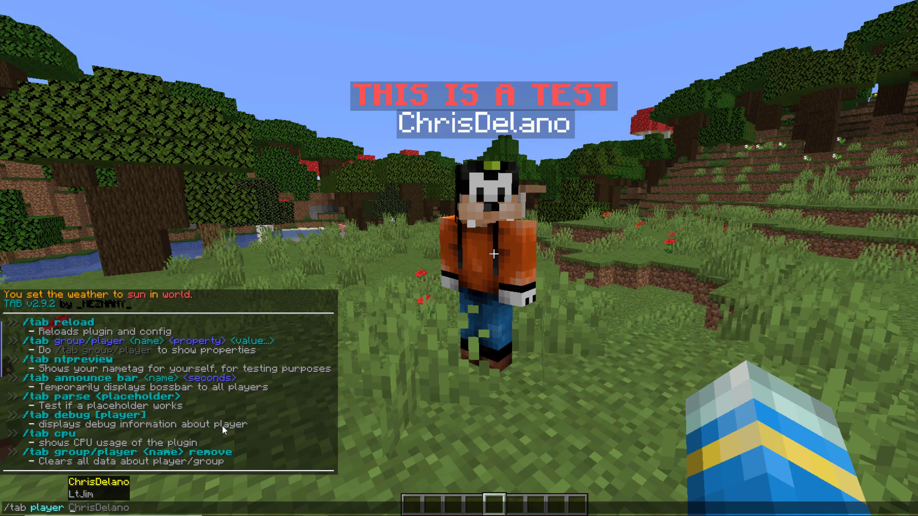
key("Tab")
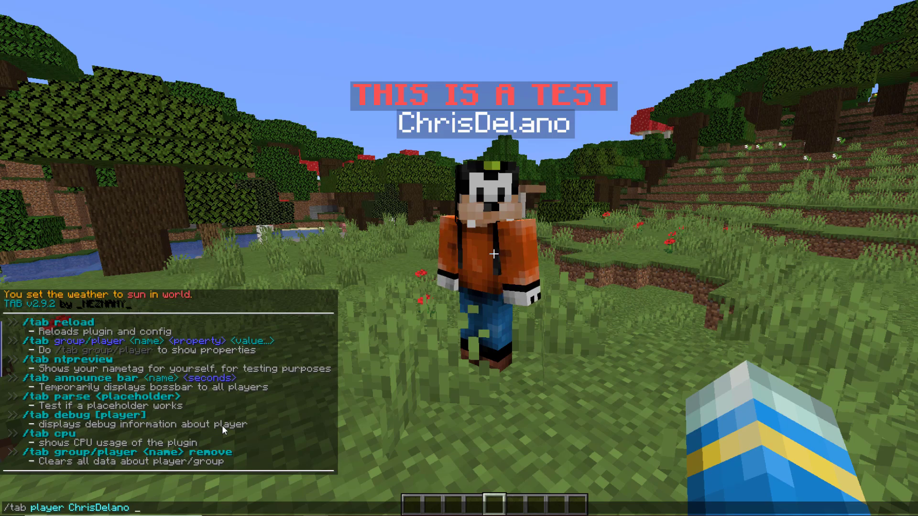
type("o")
scroll(222, 425, "down", 10)
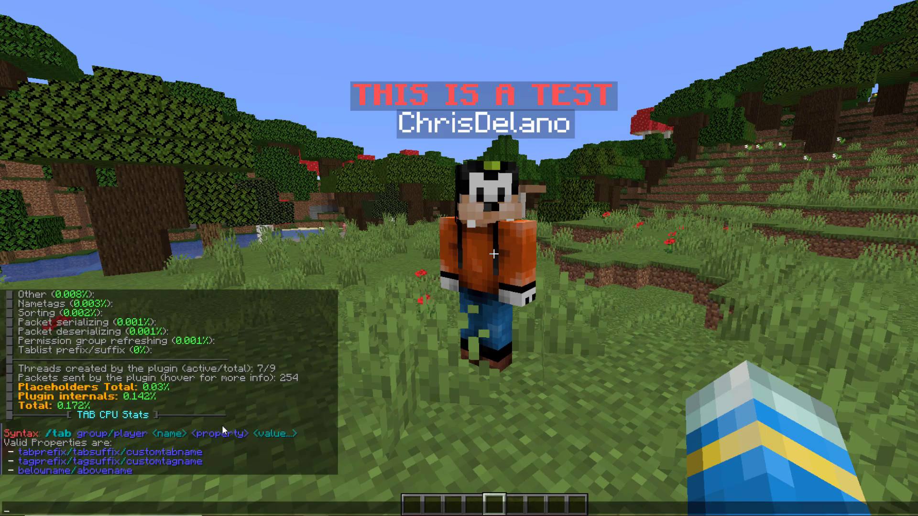
key("BackSpace")
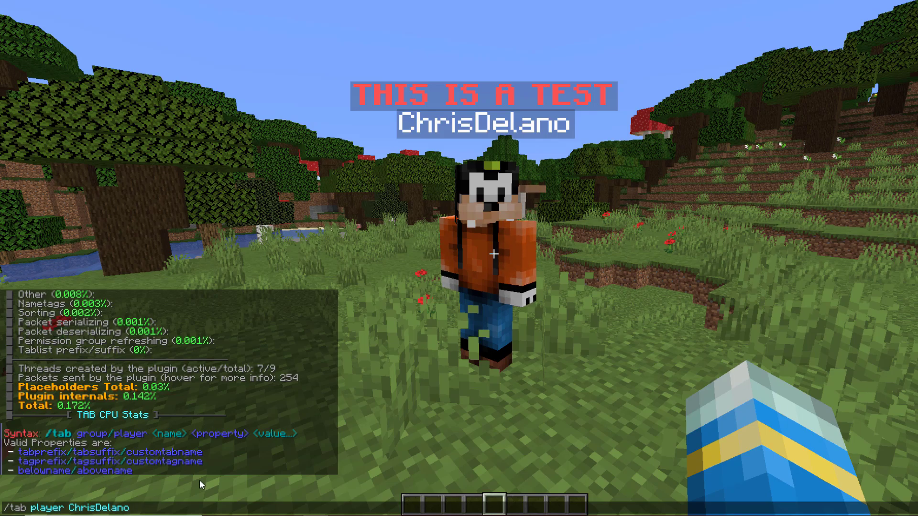
type("below")
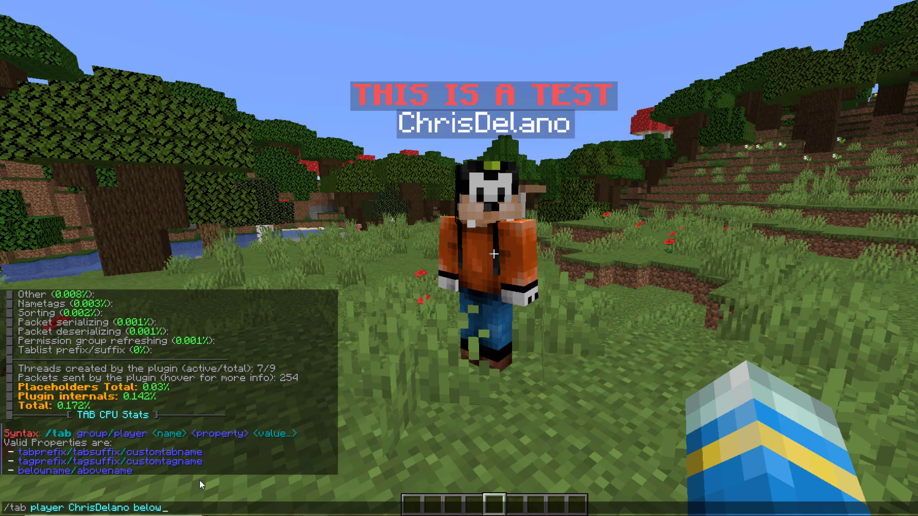
type("name &")
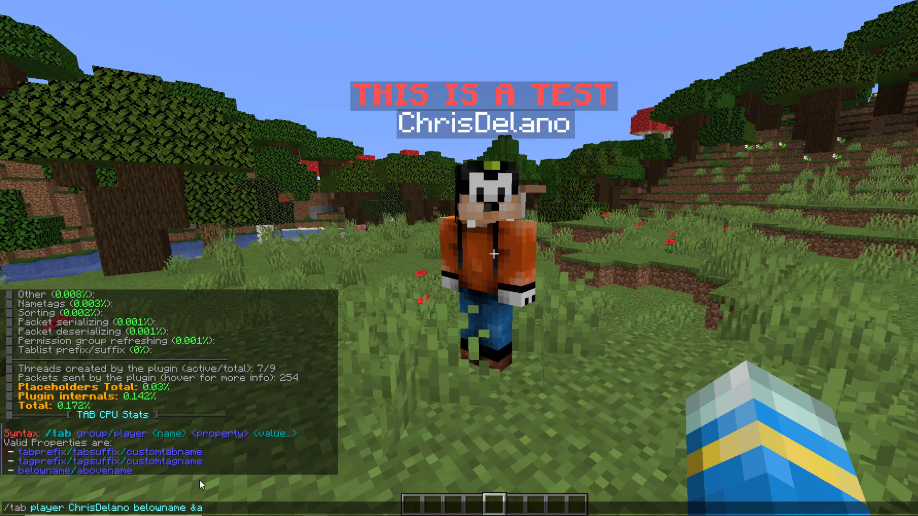
type("ashdfhjsakjhdsakj")
key("Return")
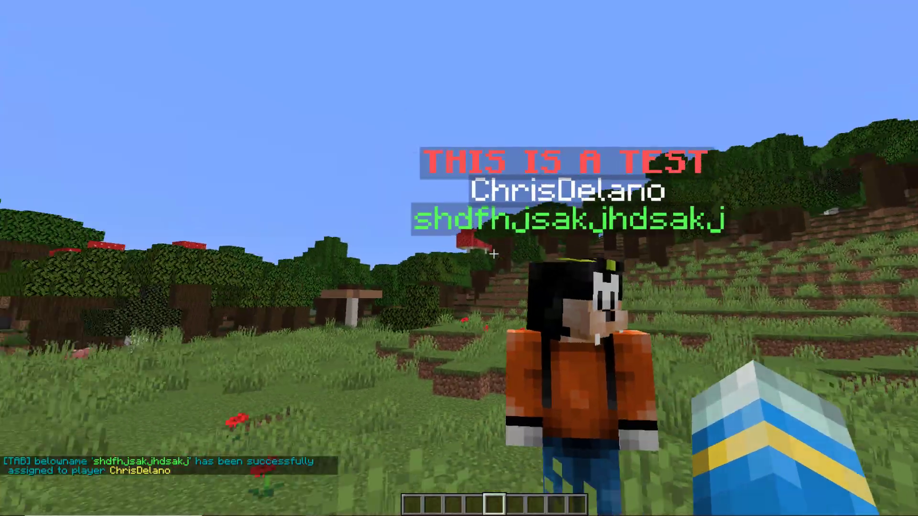
key("t")
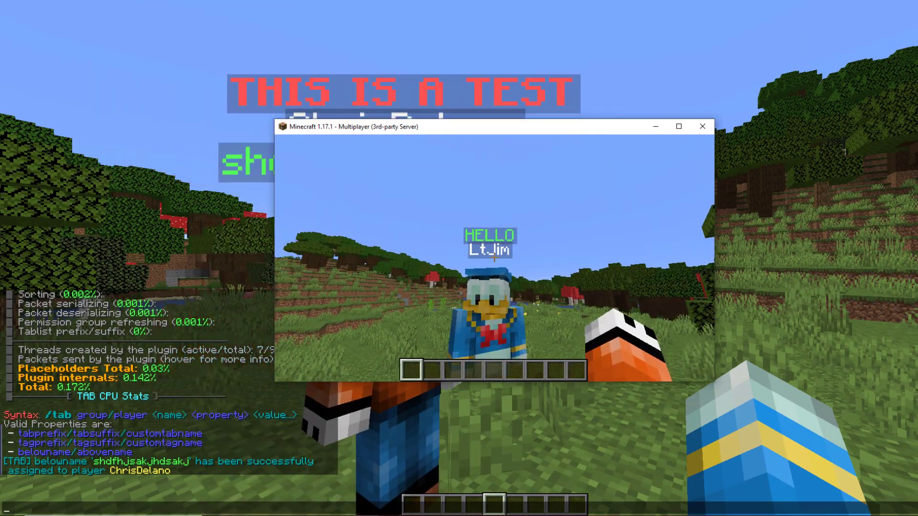
key("Escape")
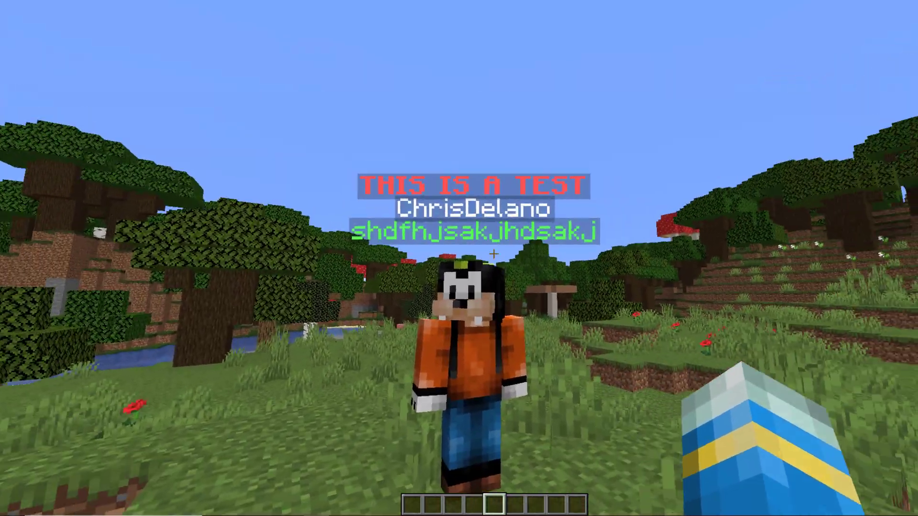
key("t")
key("Escape")
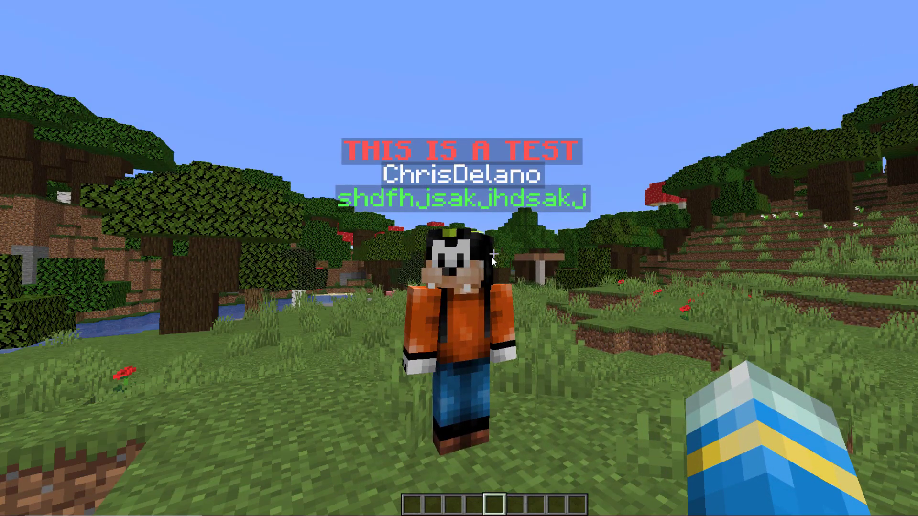
key("Tab")
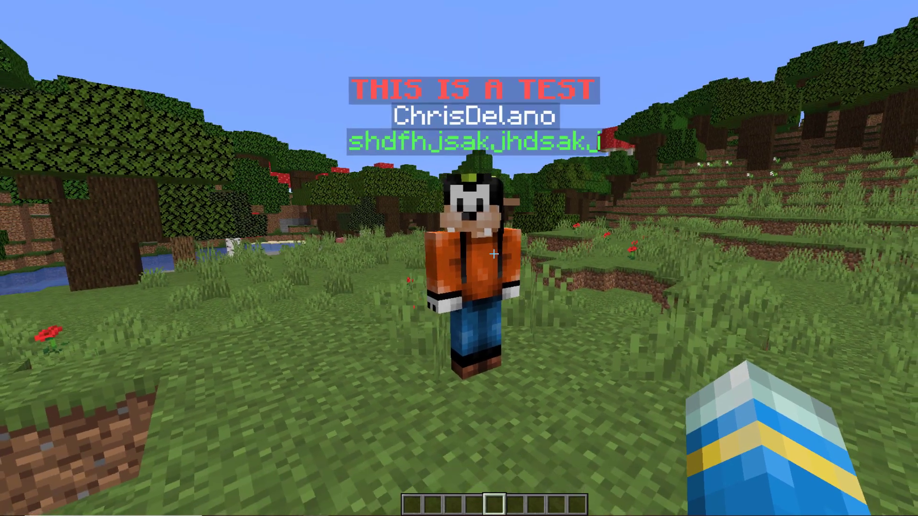
Give the other player the tabprefix [&ehello] by editing the previous chat command.
key("t")
key("Up")
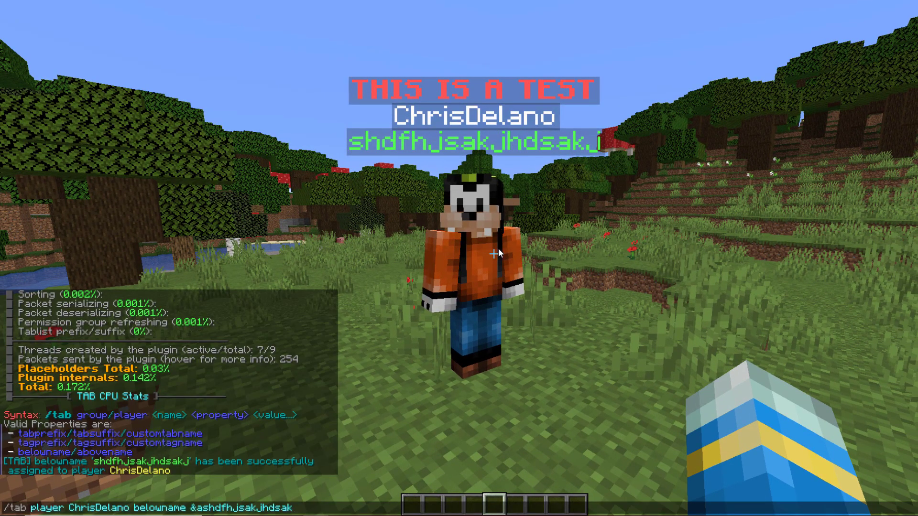
key("BackSpace")
key("BackSpace")
key("BackSpace")
key("BackSpace")
key("BackSpace")
key("BackSpace")
key("BackSpace")
key("BackSpace")
key("BackSpace")
key("BackSpace")
key("BackSpace")
key("BackSpace")
key("BackSpace")
key("BackSpace")
key("BackSpace")
key("BackSpace")
key("BackSpace")
key("BackSpace")
key("BackSpace")
key("BackSpace")
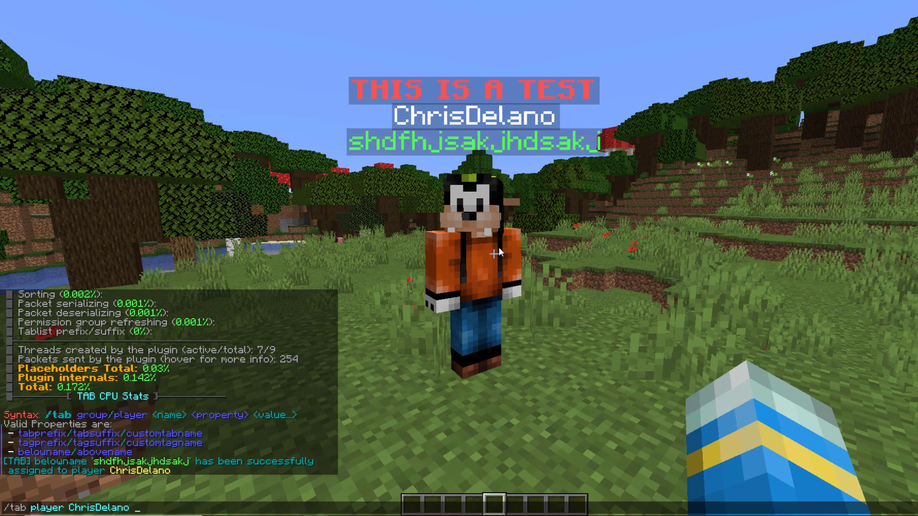
type("tab")
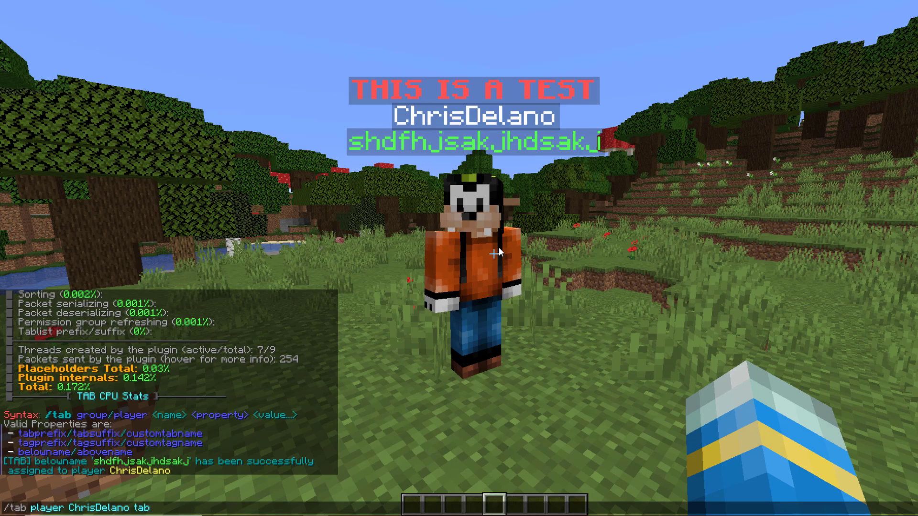
type("prefix")
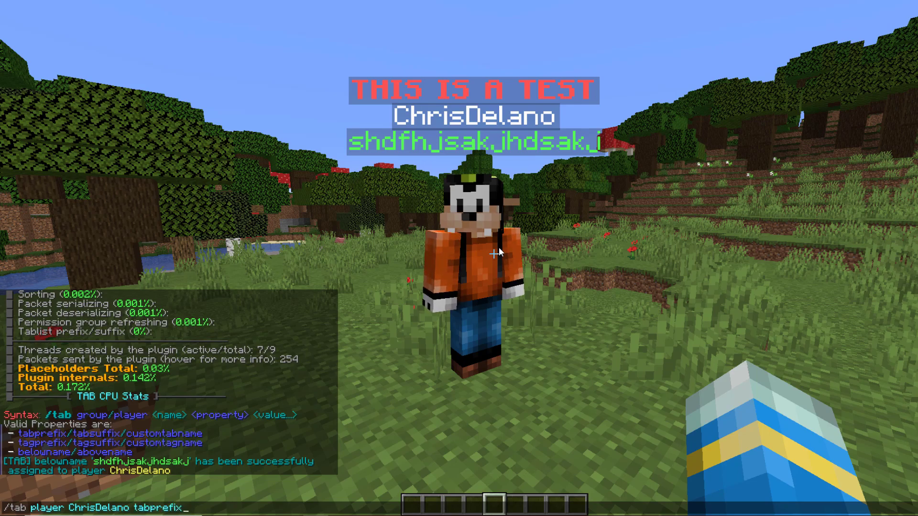
type(" &")
key("BackSpace")
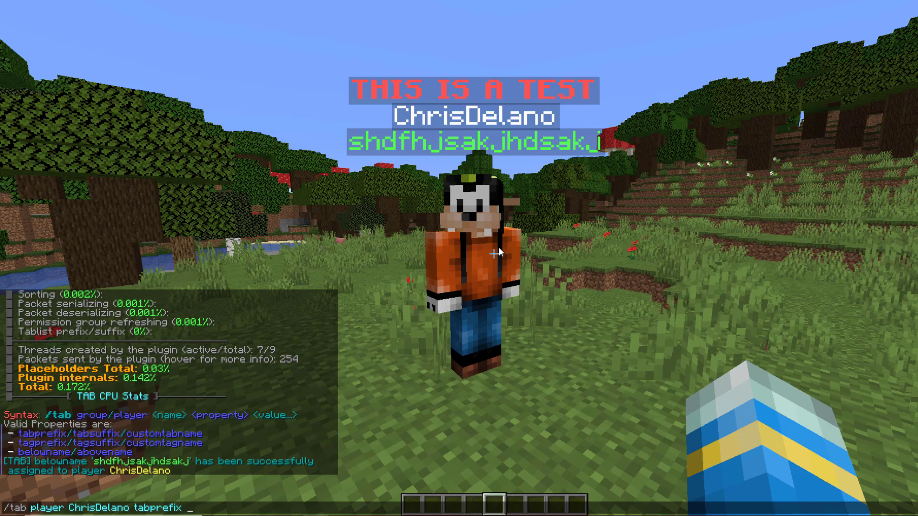
type("[&ehello&7")
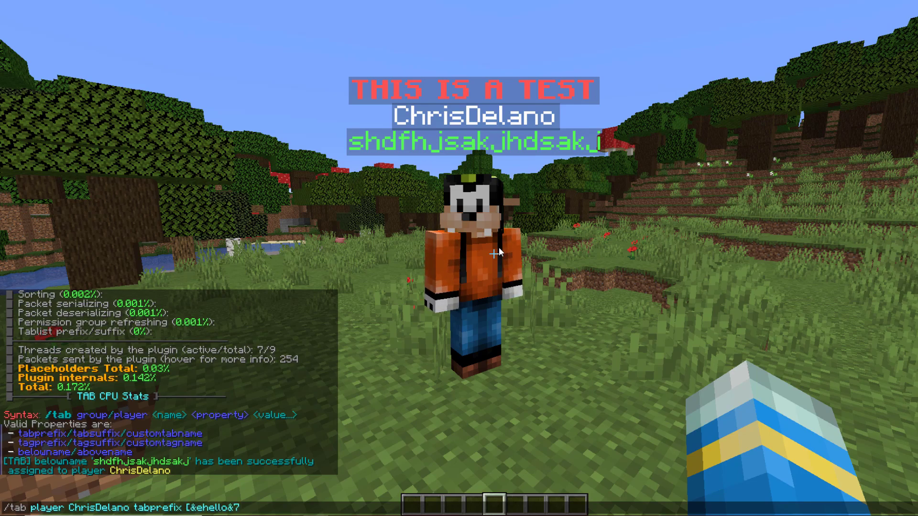
type("]")
key("Return")
Clear all of the player's TAB data with /tab player <name> remove.
key("Tab")
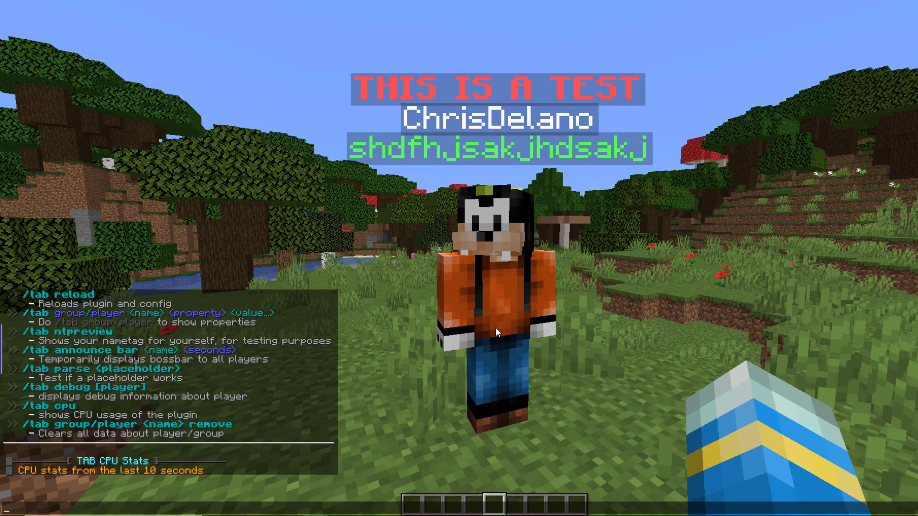
type("/tab pla")
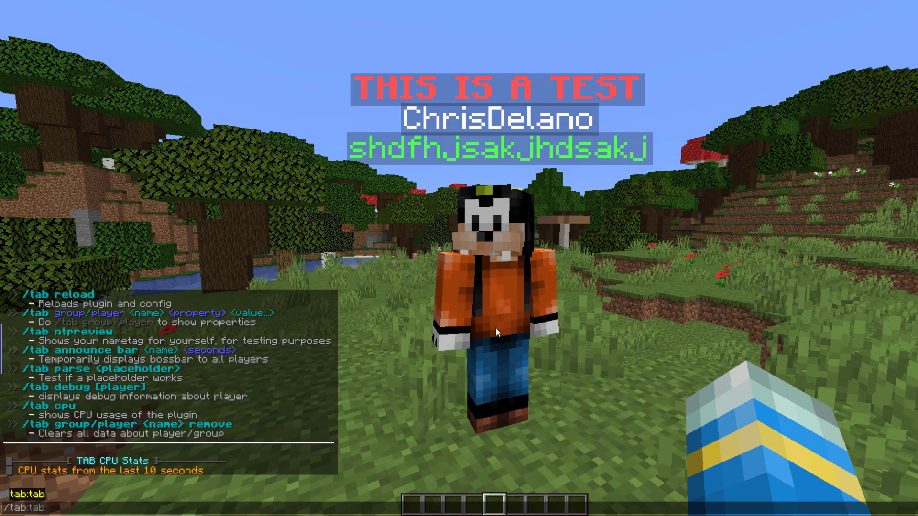
type("yer")
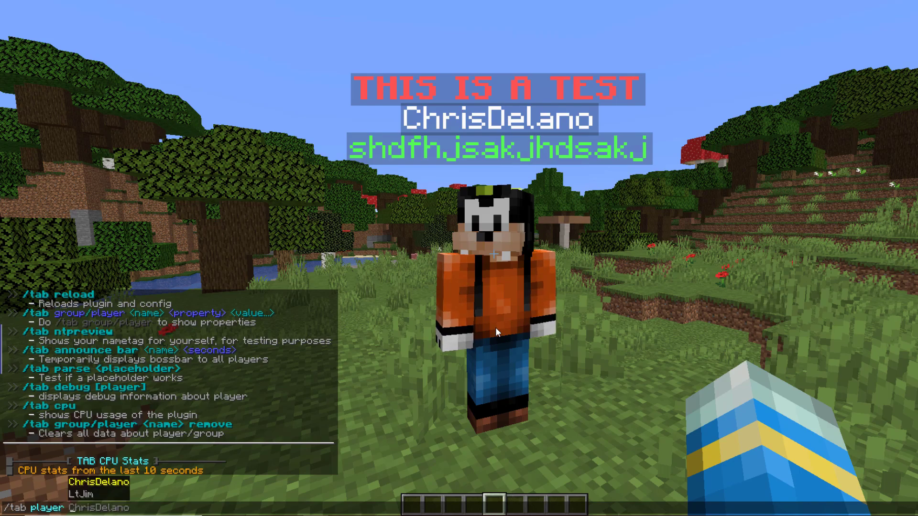
key("Tab")
type("remove")
key("Return")
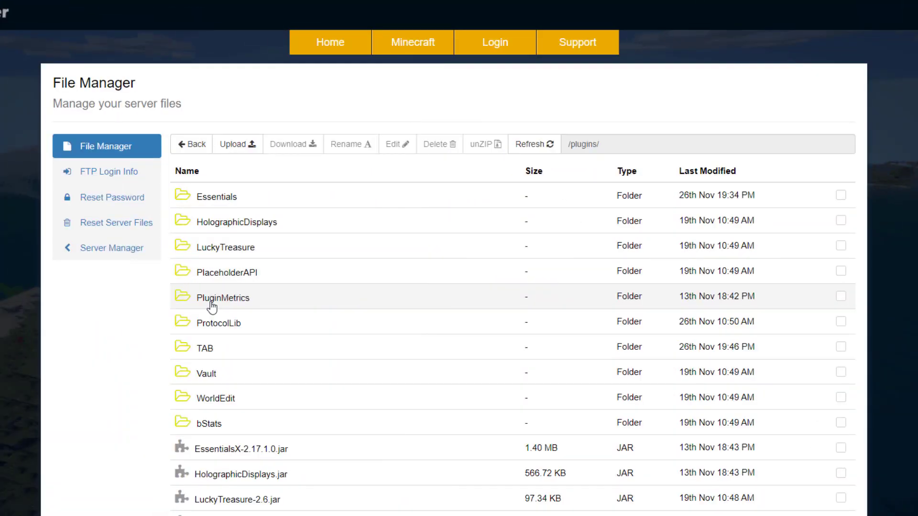
Open the TAB folder under /plugins and load animations.yml into the editor.
double_click(252, 354)
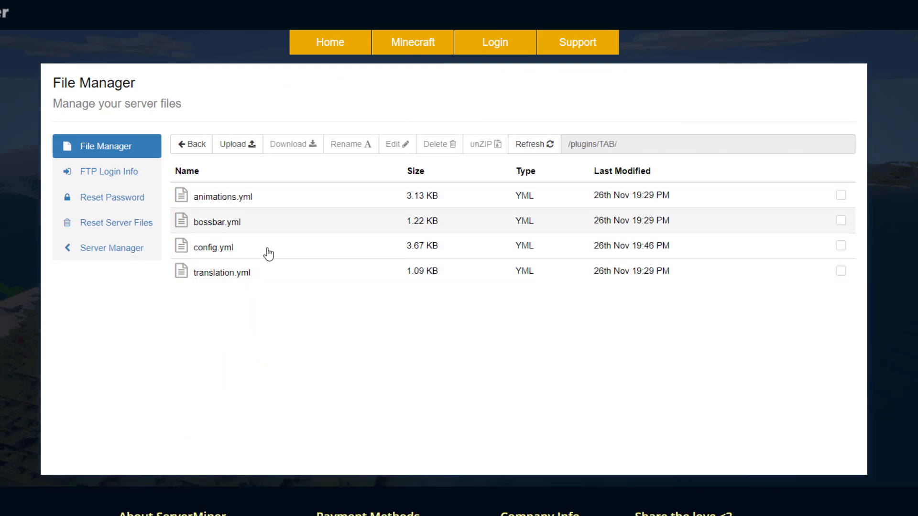
left_click(268, 203)
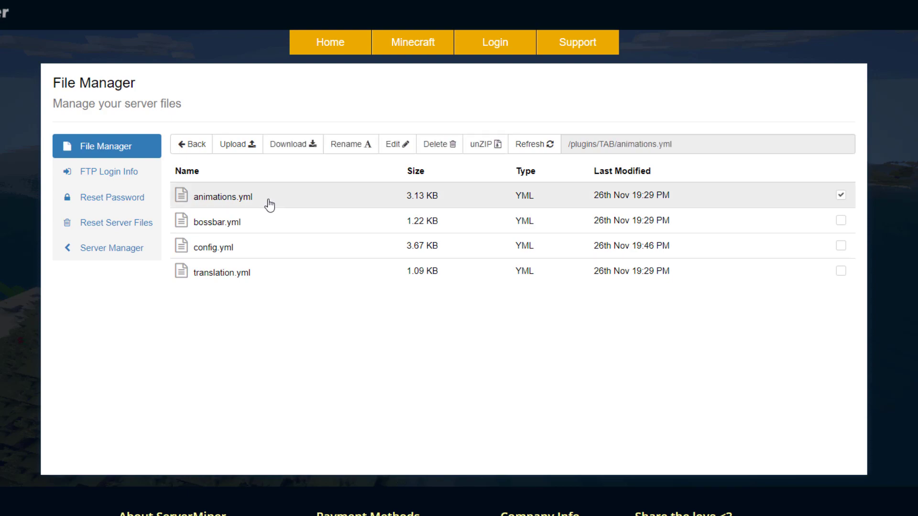
double_click(270, 204)
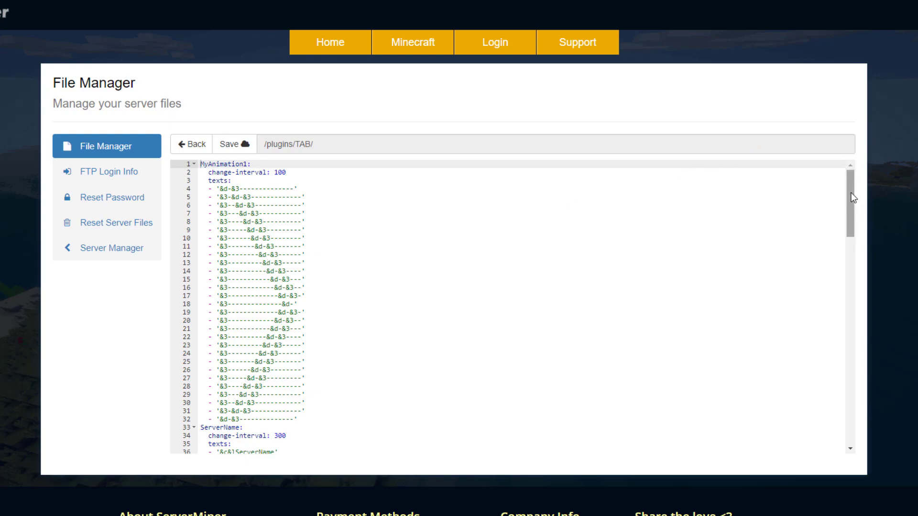
Scroll to the top of animations.yml and inspect the Welcome animation's name and texts list.
left_click_drag(850, 193, 688, 385)
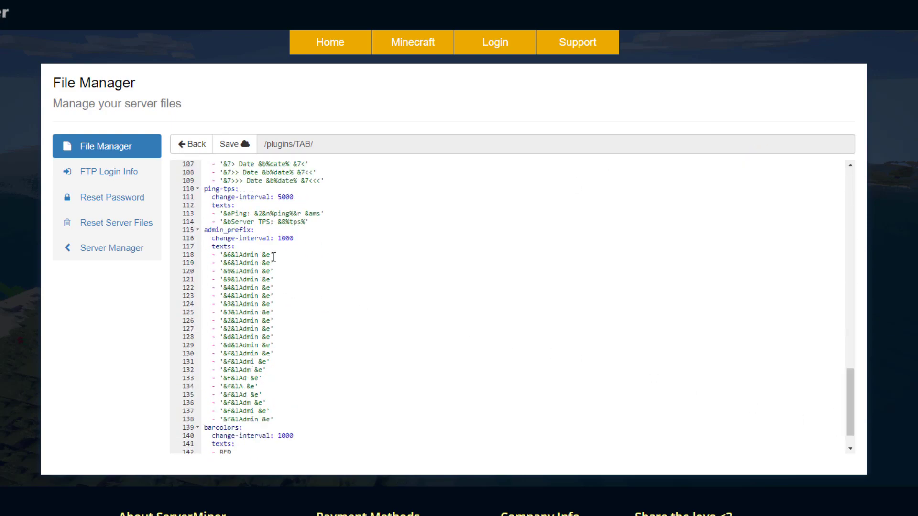
scroll(287, 261, "up", 3)
scroll(325, 292, "up", 3)
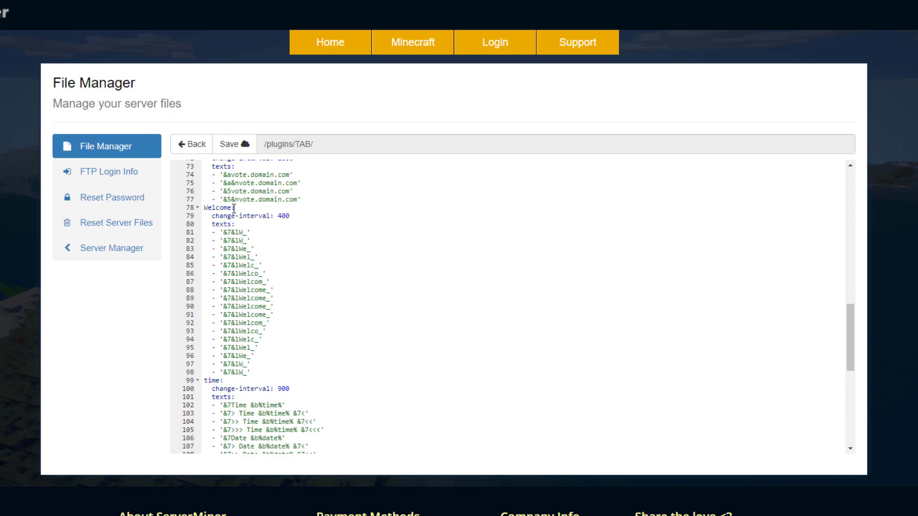
left_click_drag(234, 208, 225, 345)
left_click(271, 222)
scroll(227, 232, "down", 1)
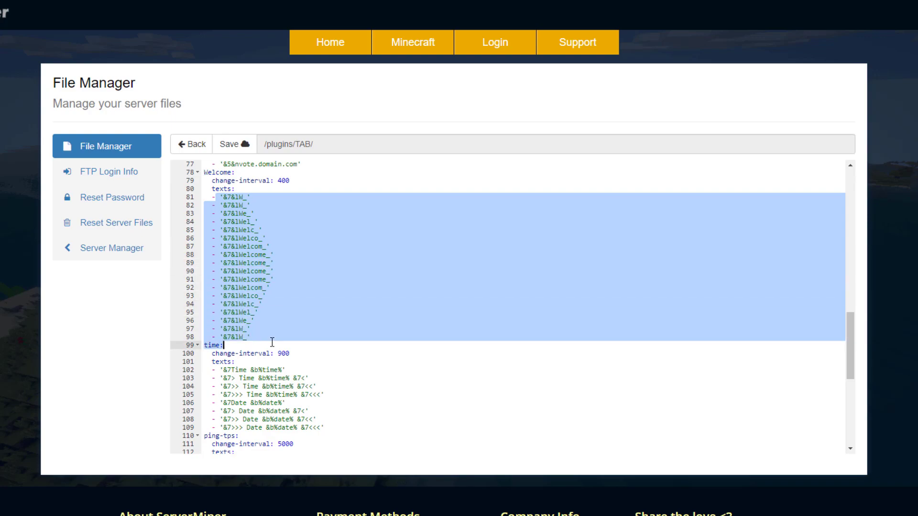
left_click(225, 345)
scroll(248, 300, "up", 1)
left_click_drag(284, 216, 301, 222)
left_click(235, 225)
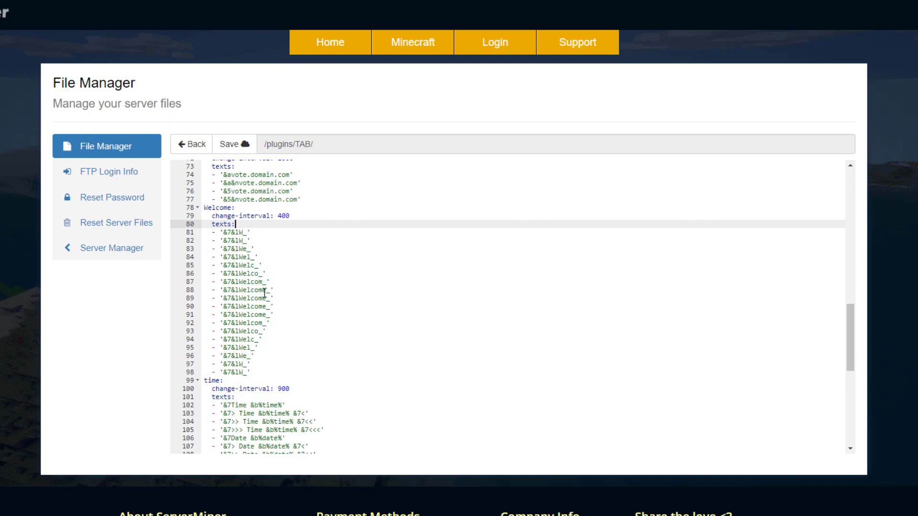
Review the time and ping-tps animations, then highlight MyAnimation1's change-interval value.
scroll(275, 313, "down", 3)
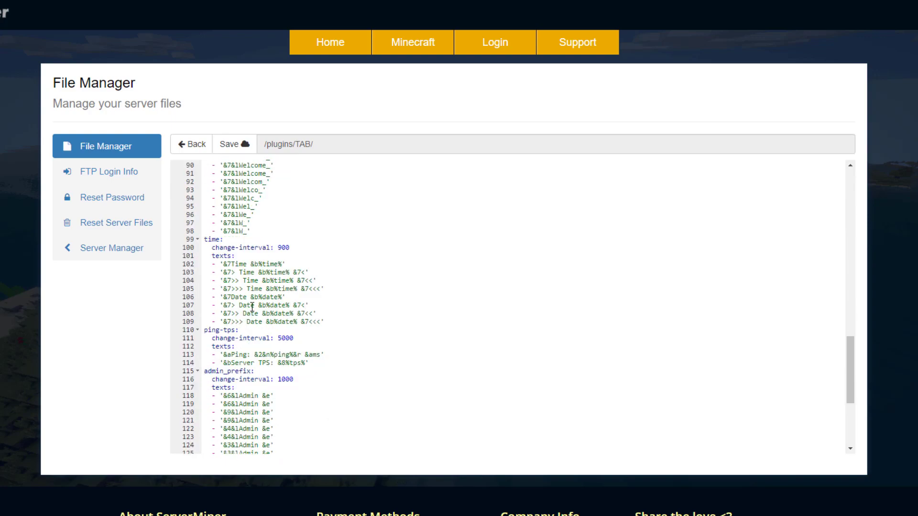
scroll(265, 265, "down", 1)
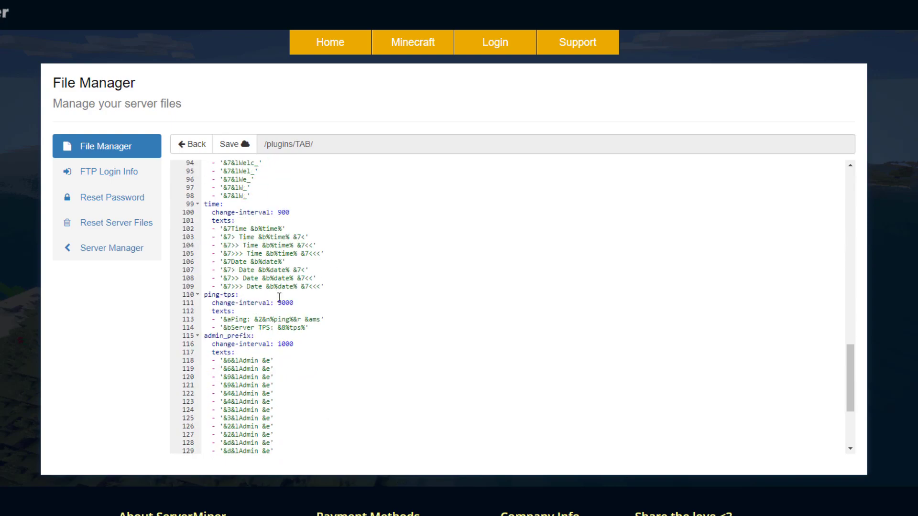
left_click_drag(267, 271, 289, 270)
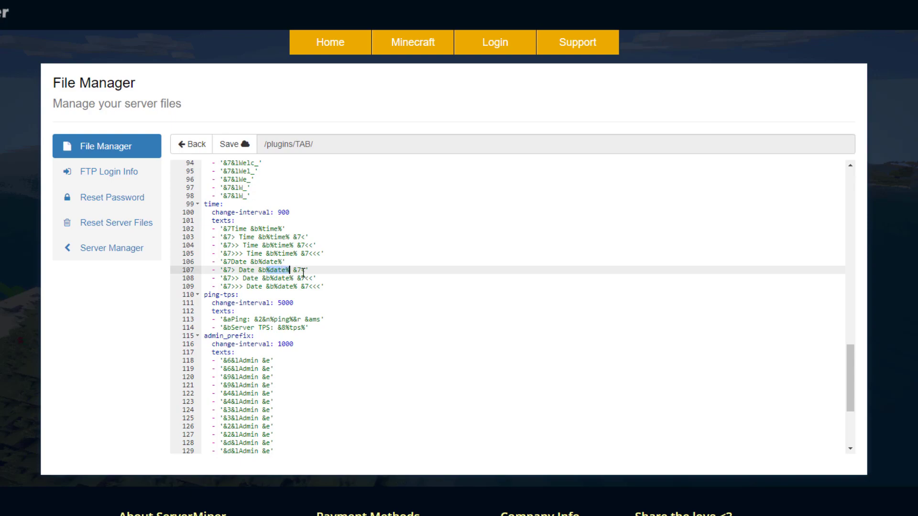
left_click(326, 328)
scroll(271, 224, "down", 3)
scroll(292, 263, "down", 1)
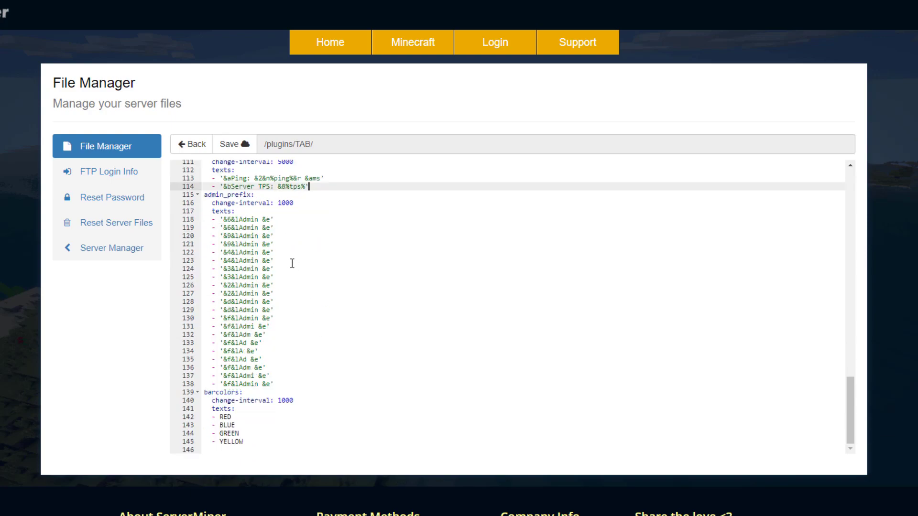
scroll(310, 315, "down", 1)
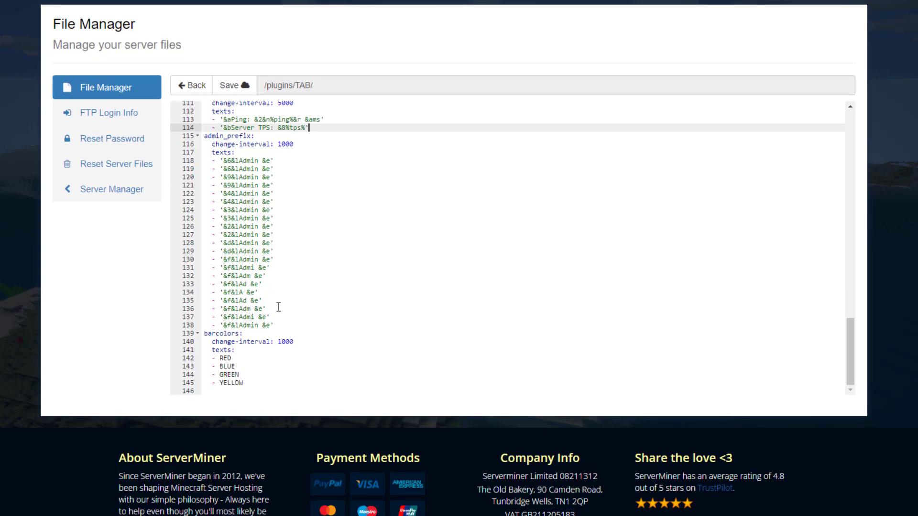
scroll(313, 283, "up", 10)
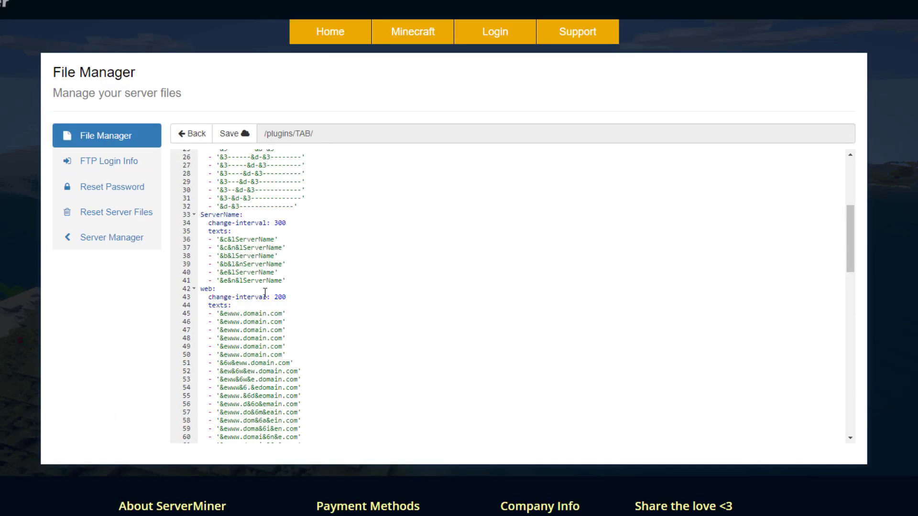
scroll(247, 304, "up", 2)
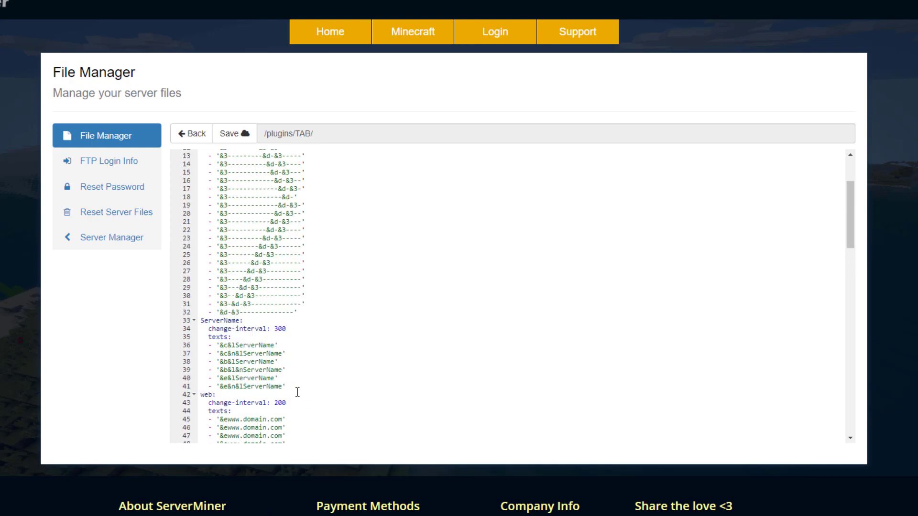
scroll(297, 392, "up", 3)
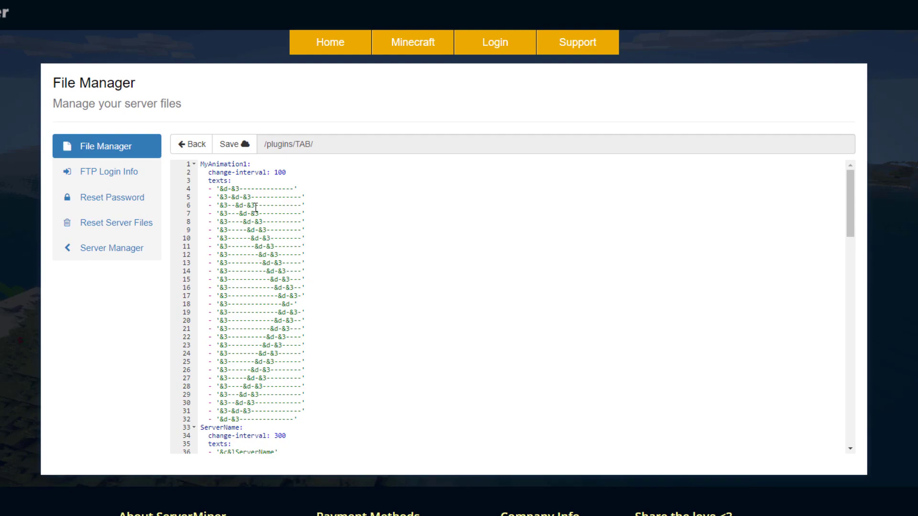
scroll(258, 215, "down", 1)
scroll(283, 274, "up", 1)
left_click_drag(293, 177, 280, 175)
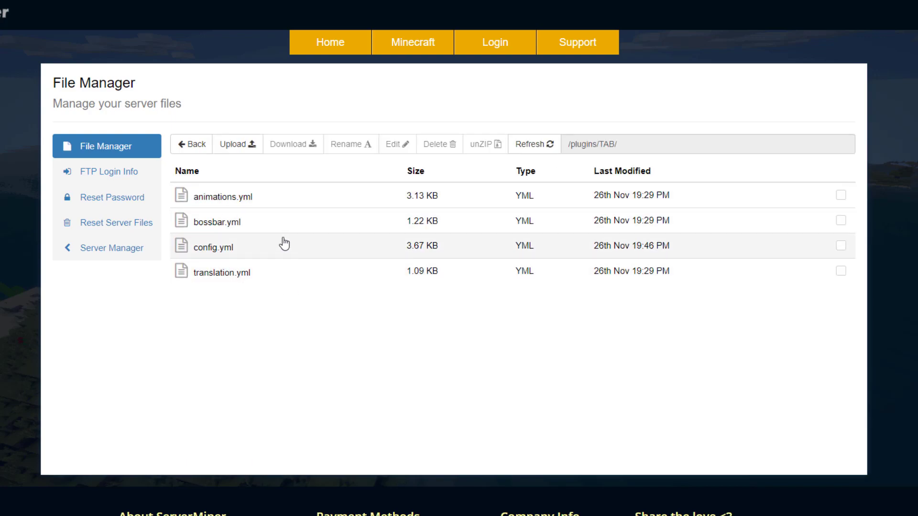
double_click(246, 249)
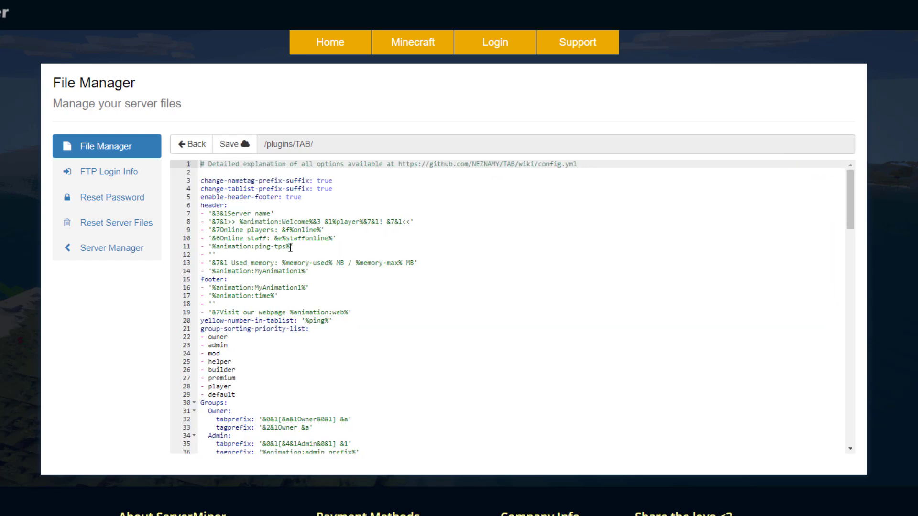
scroll(361, 313, "down", 5)
scroll(361, 313, "down", 3)
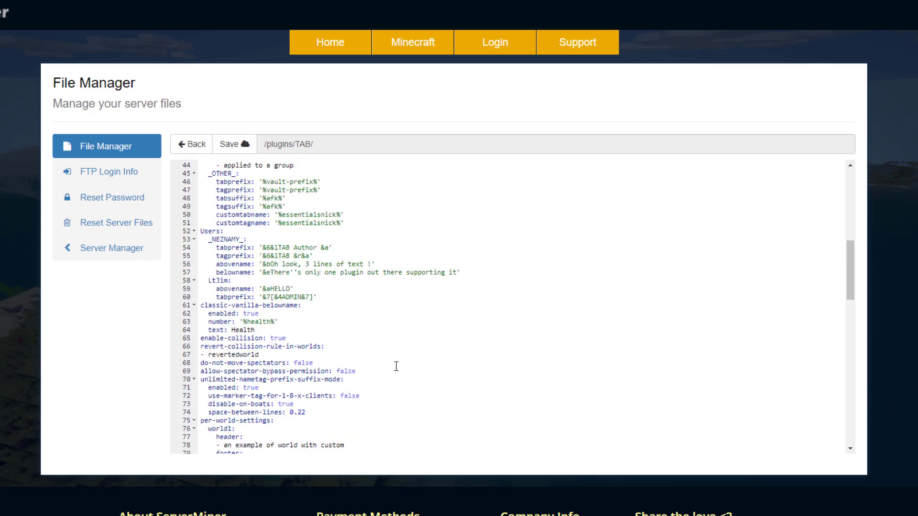
scroll(386, 365, "down", 1)
left_click_drag(262, 354, 200, 344)
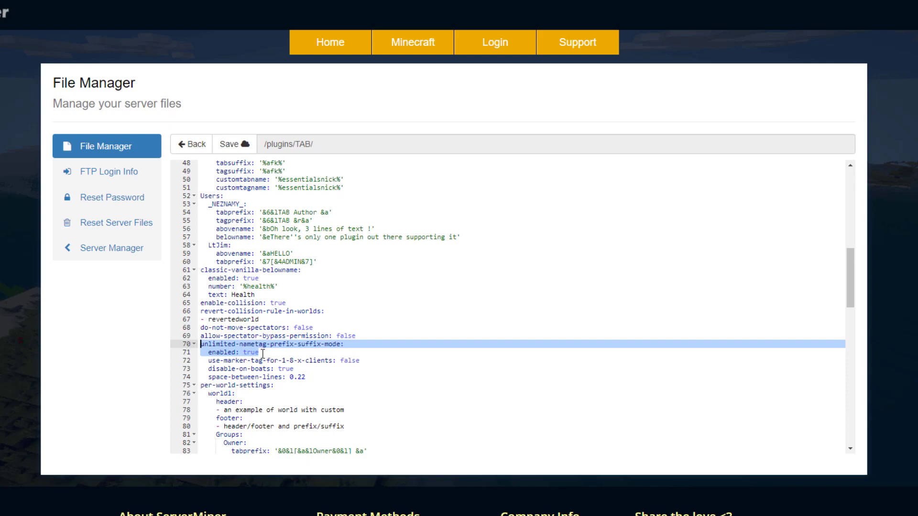
left_click_drag(261, 352, 244, 352)
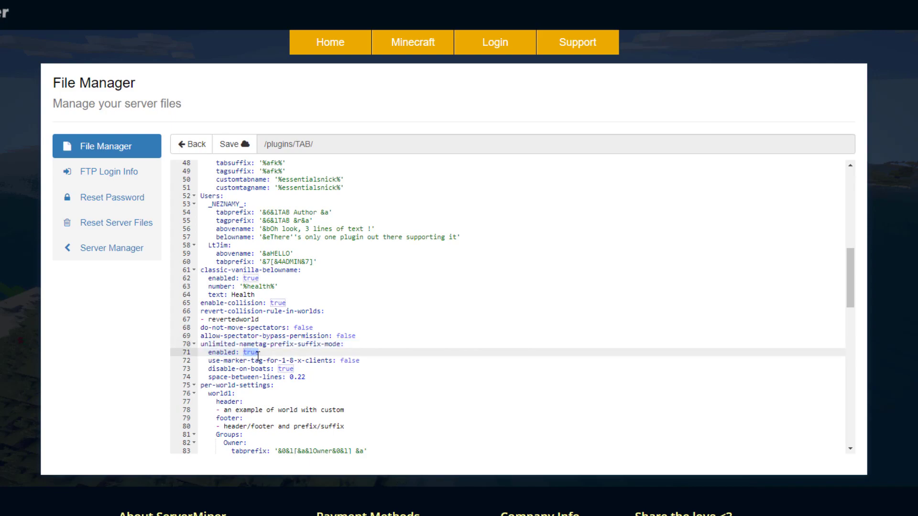
left_click(281, 321)
scroll(293, 328, "up", 3)
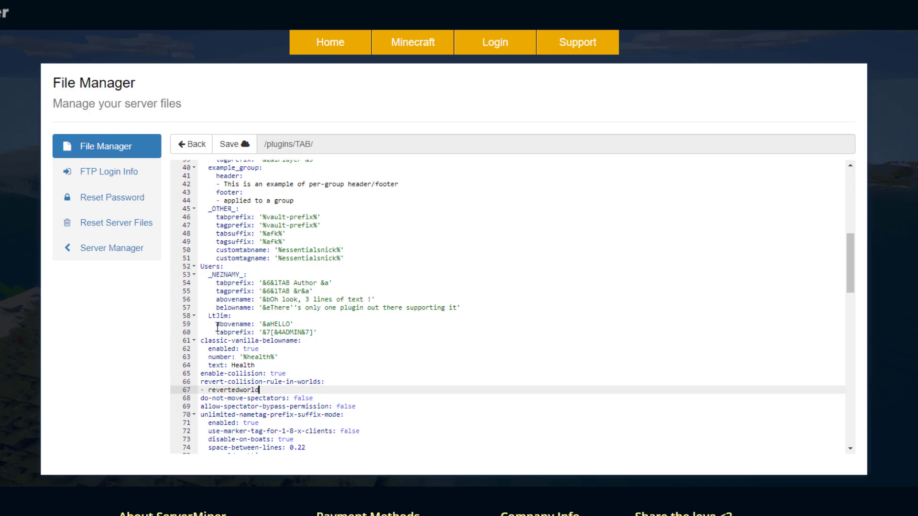
left_click_drag(209, 316, 259, 332)
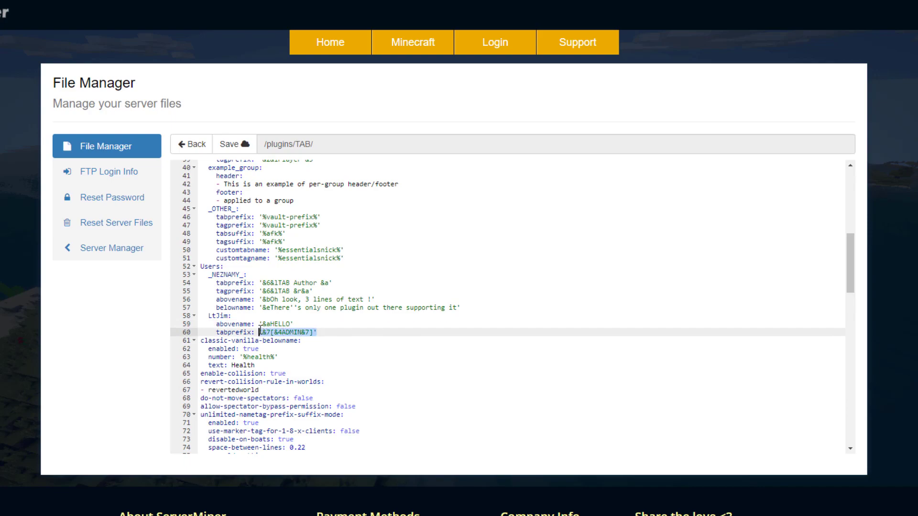
left_click(271, 333)
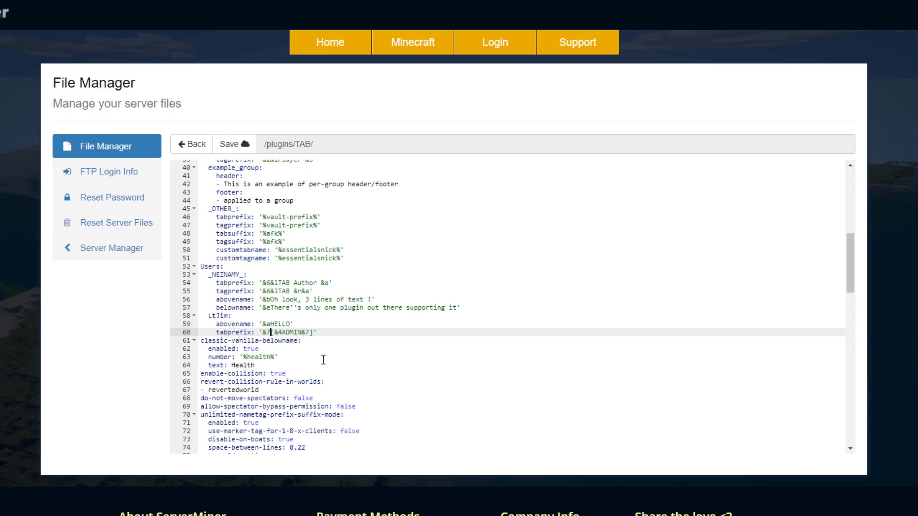
scroll(324, 359, "up", 8)
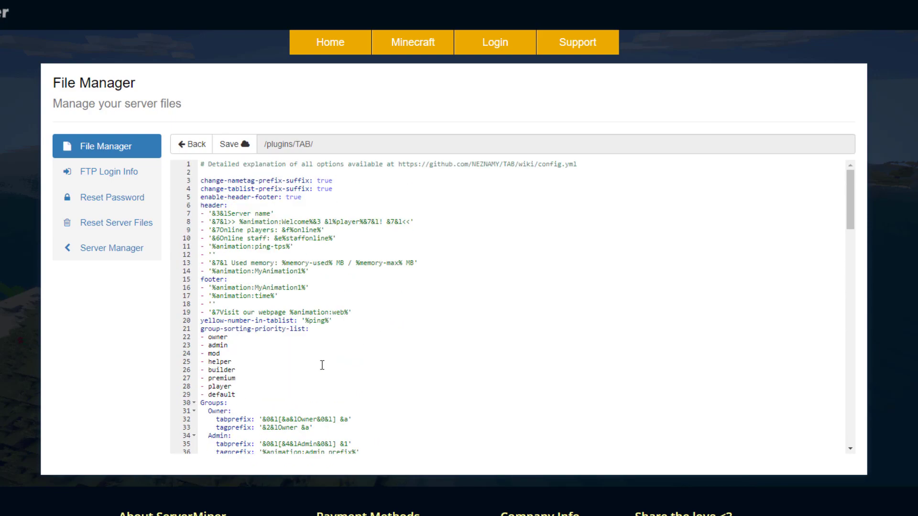
left_click_drag(242, 394, 200, 340)
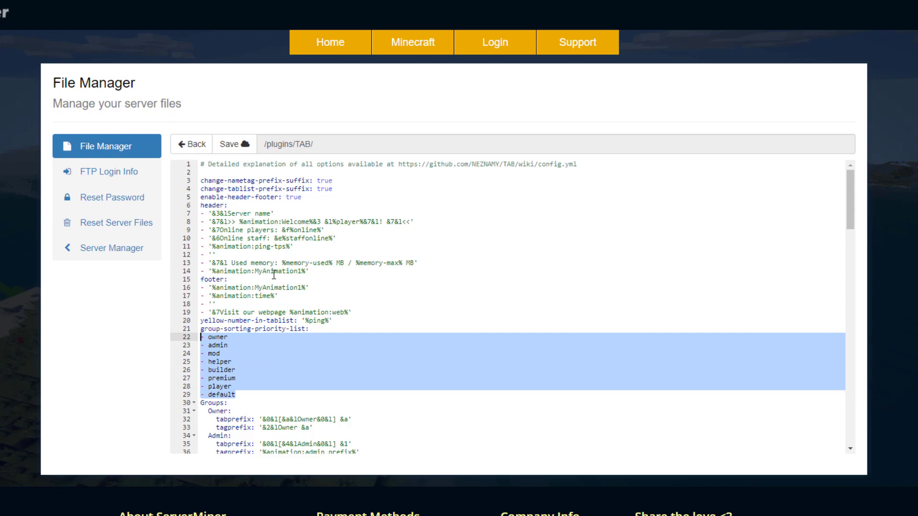
left_click(201, 206)
left_click_drag(228, 214, 276, 216)
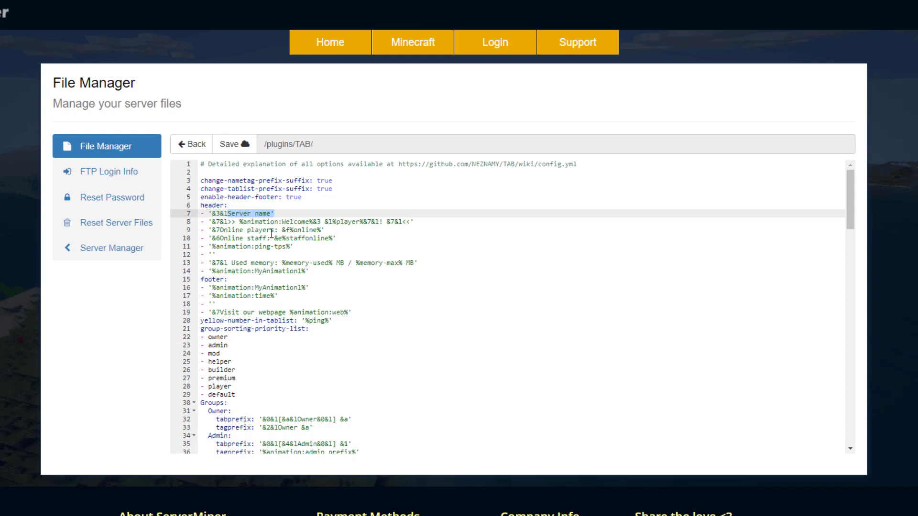
left_click_drag(240, 222, 310, 222)
left_click(293, 221)
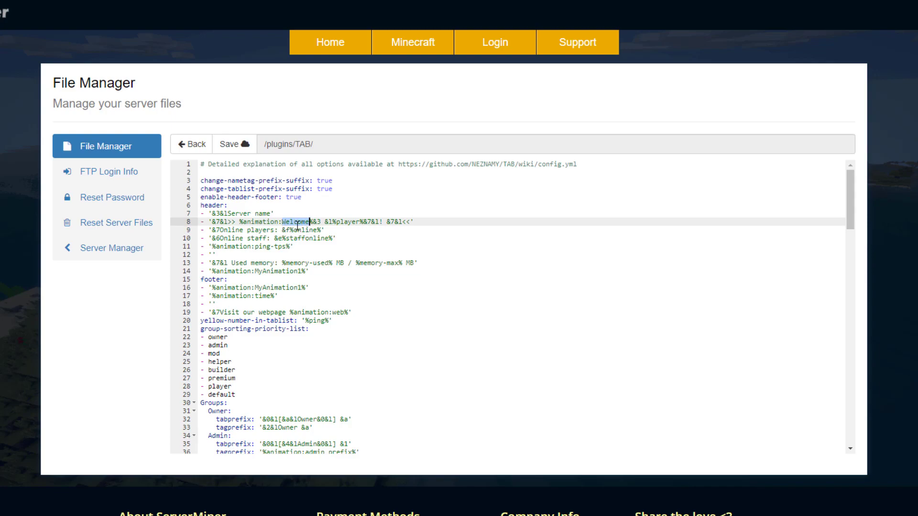
left_click(321, 222)
left_click_drag(255, 246, 282, 247)
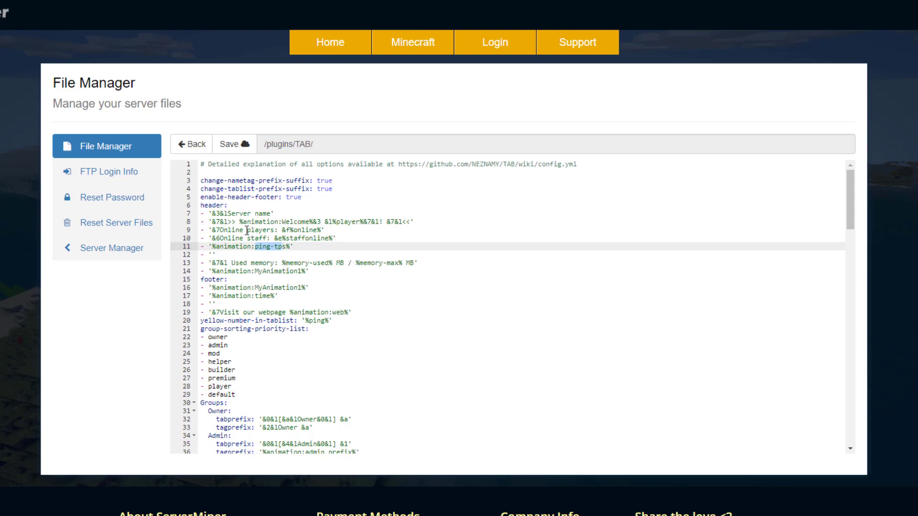
left_click(218, 246)
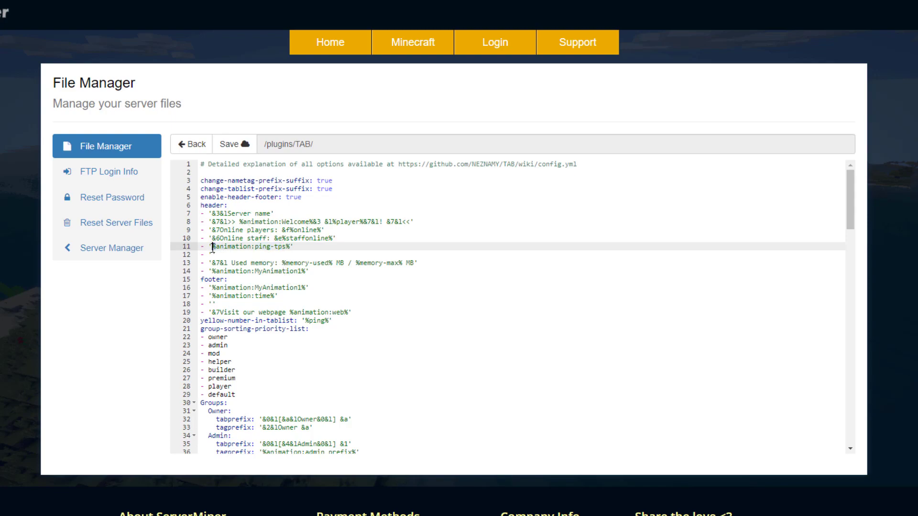
left_click(288, 247)
left_click(265, 271)
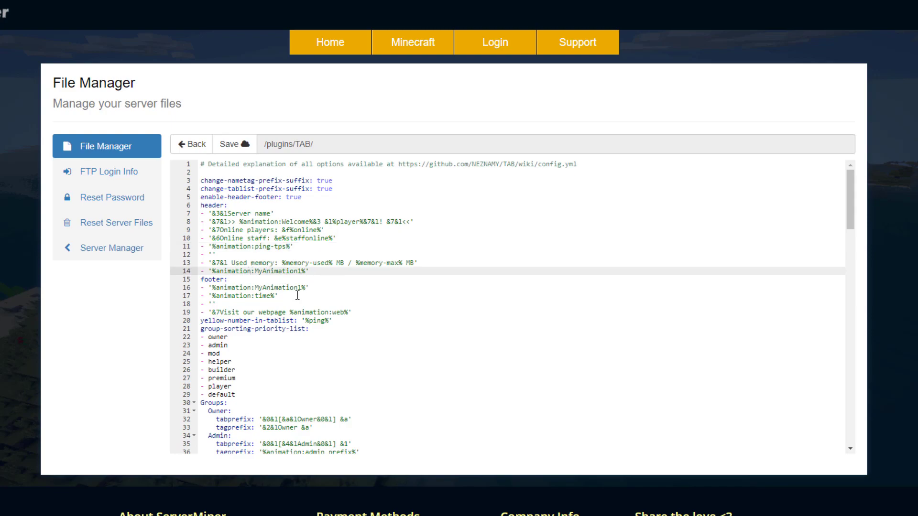
left_click(347, 312)
left_click_drag(347, 312, 290, 312)
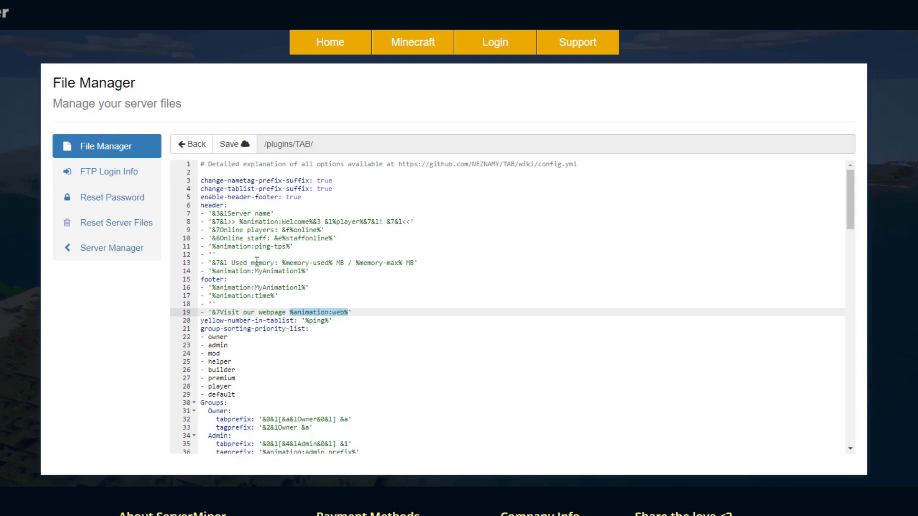
left_click(237, 221)
scroll(286, 287, "down", 6)
Inspect the Groups section of config.yml, marking the Owner prefix and Admin admin_prefix animation.
scroll(334, 314, "up", 5)
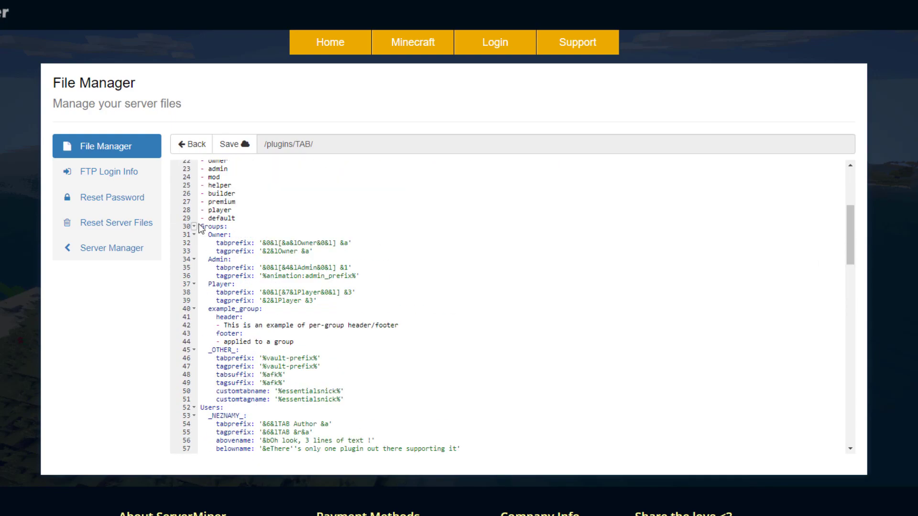
left_click_drag(201, 226, 353, 302)
left_click(353, 316)
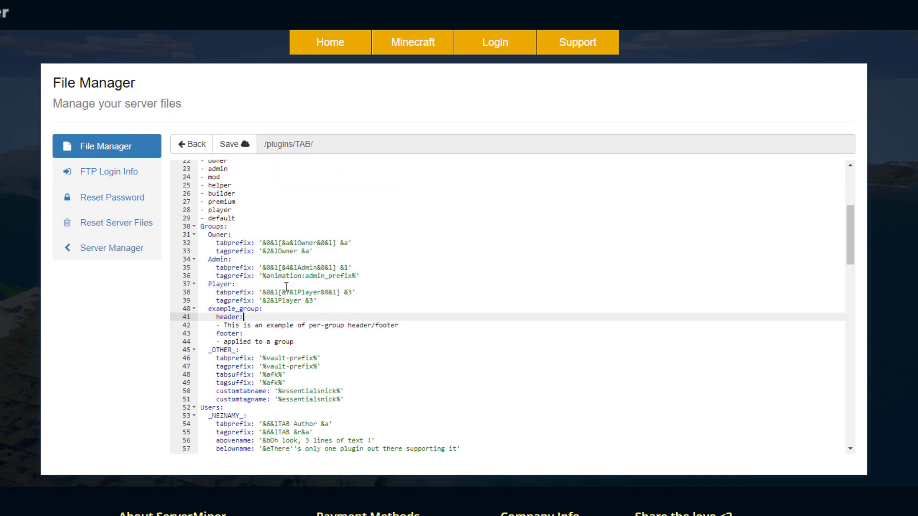
left_click_drag(216, 242, 263, 254)
left_click(266, 259)
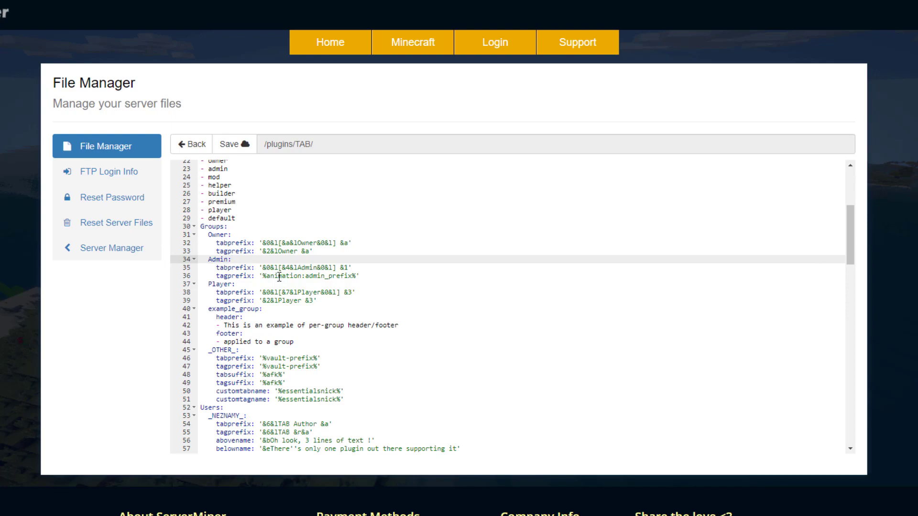
left_click_drag(274, 277, 352, 276)
left_click(257, 282)
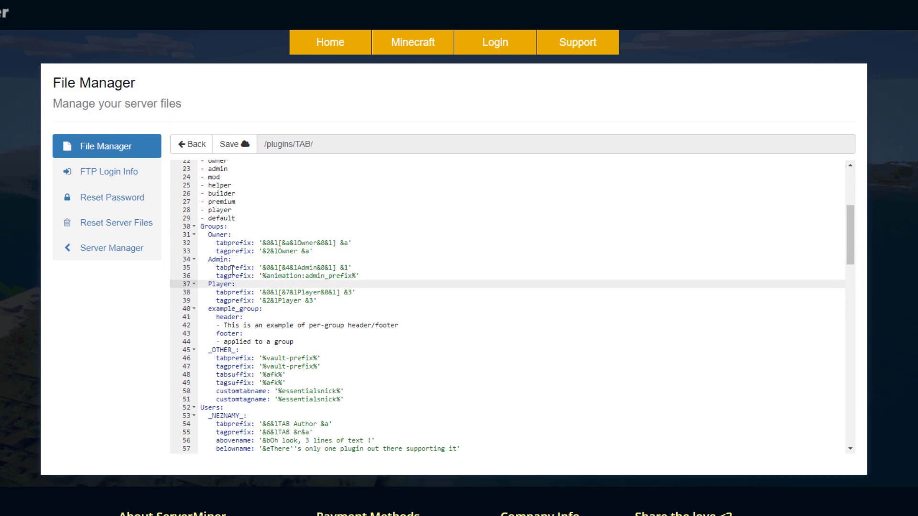
mouse_move(267, 276)
left_mouse_down()
mouse_move(356, 276)
mouse_move(263, 276)
left_mouse_up()
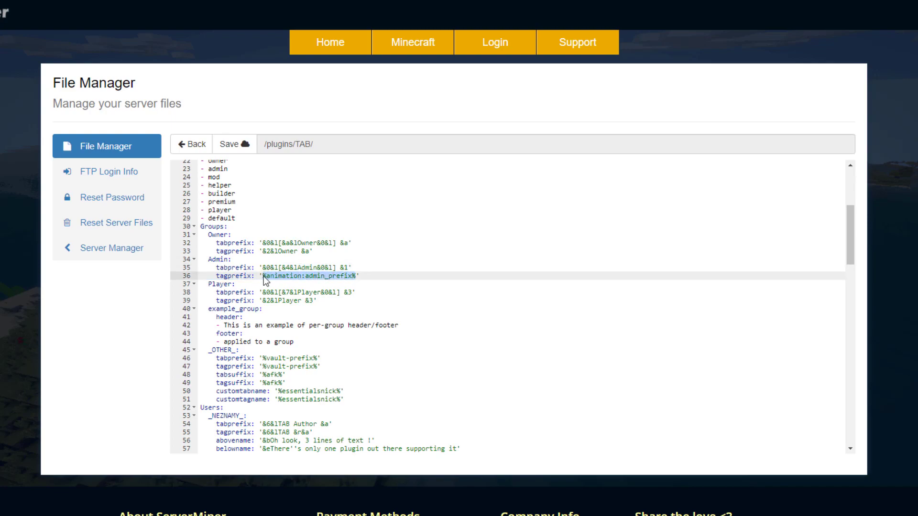
left_click(265, 276)
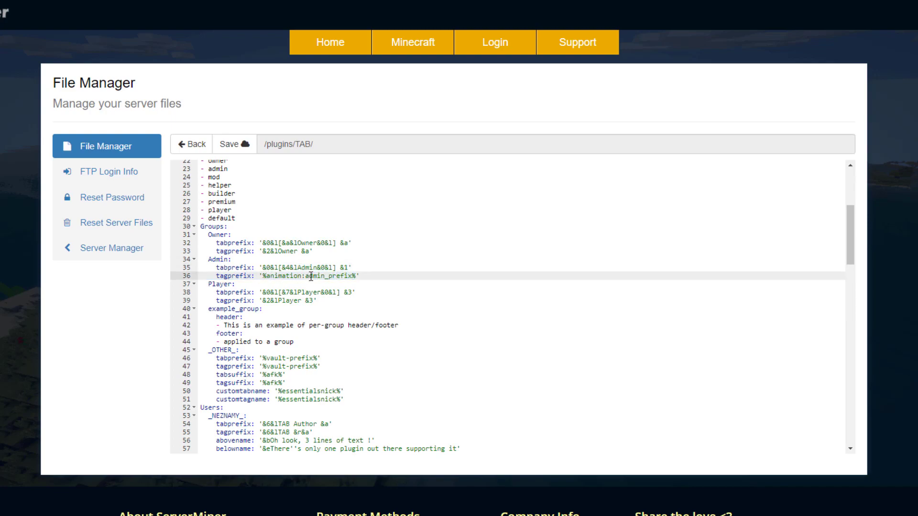
left_click_drag(304, 276, 353, 277)
left_click(355, 276)
Scroll through rank-aliases, header-footer disabledworld and the placeholder refresh intervals.
scroll(373, 312, "down", 10)
left_click(337, 339)
scroll(314, 358, "down", 2)
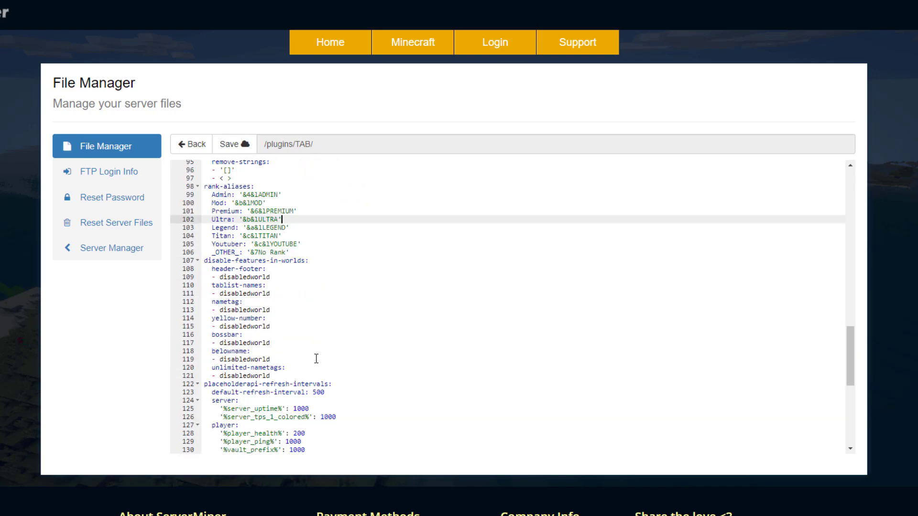
left_click_drag(273, 276, 220, 278)
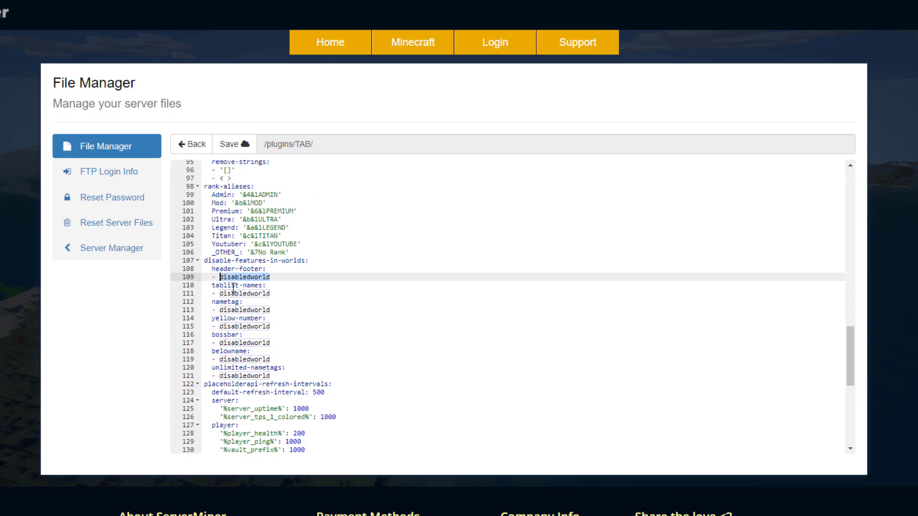
scroll(335, 325, "down", 3)
left_click(354, 328)
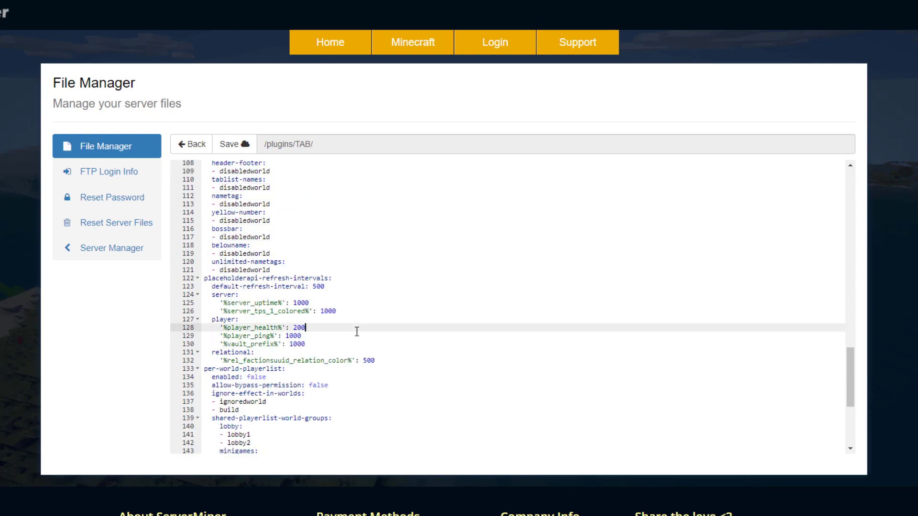
scroll(329, 301, "down", 2)
left_click_drag(303, 272, 220, 232)
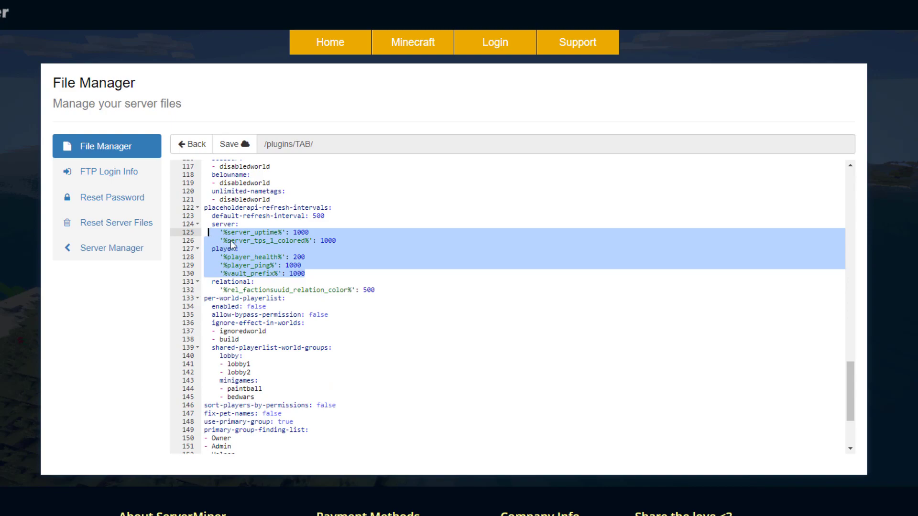
left_click(316, 236)
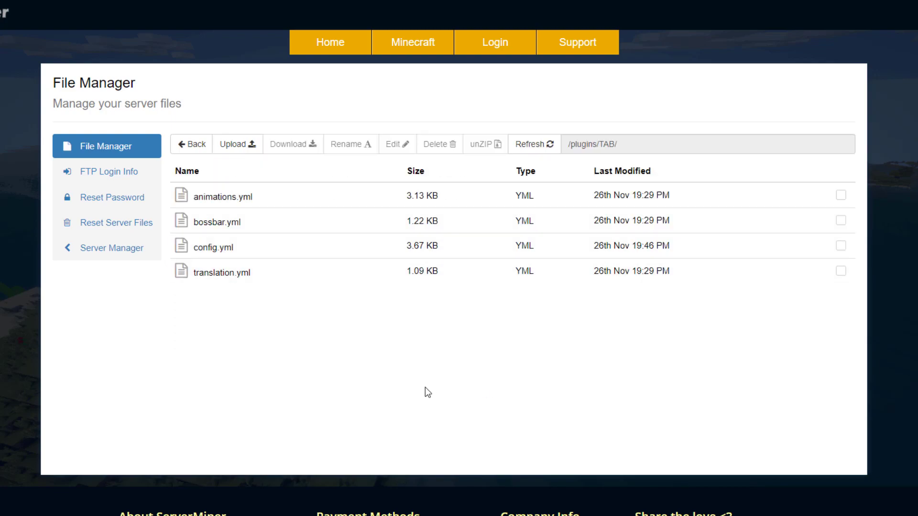
double_click(231, 279)
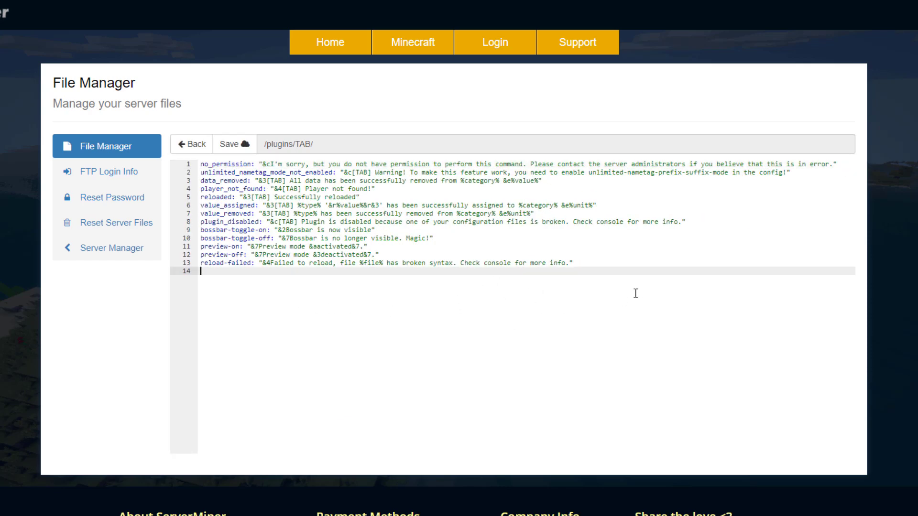
key("ctrl+a")
left_click(191, 144)
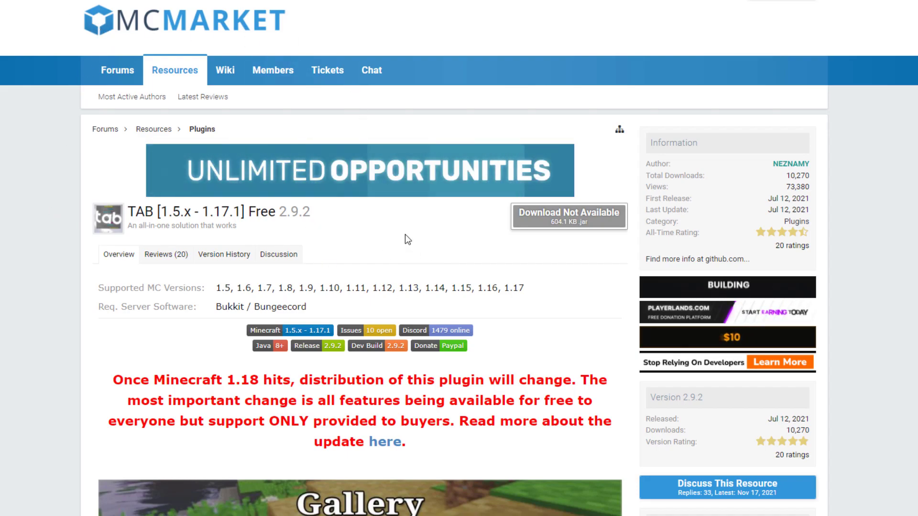
Scroll through the MCMarket TAB 2.9.2 page's Gallery and Features sections.
scroll(287, 311, "down", 3)
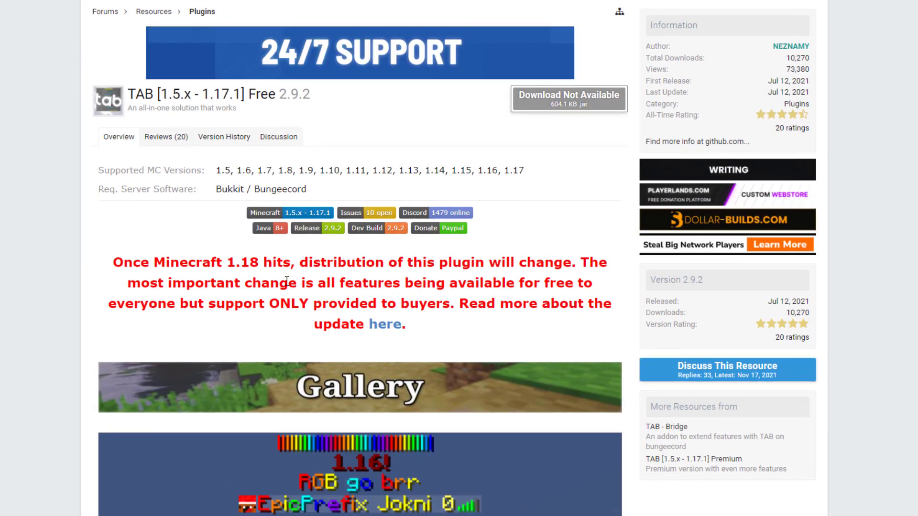
scroll(518, 234, "up", 3)
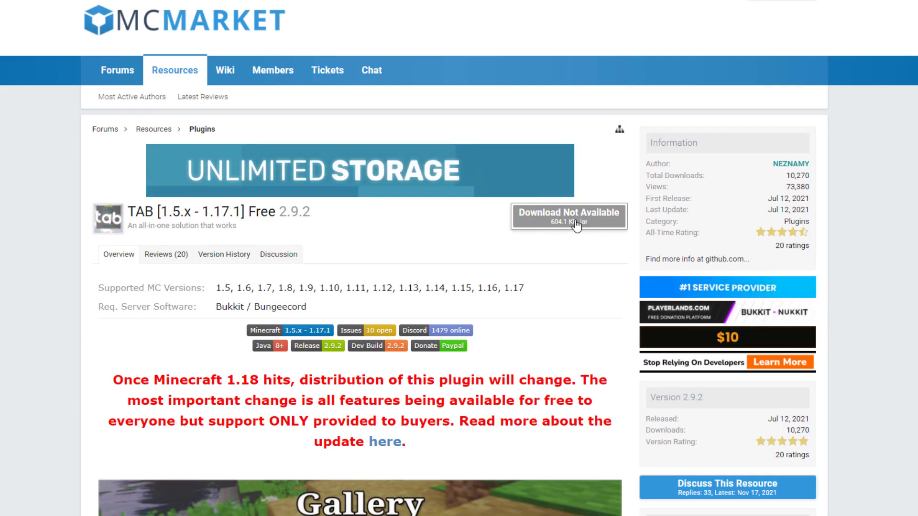
scroll(544, 258, "down", 18)
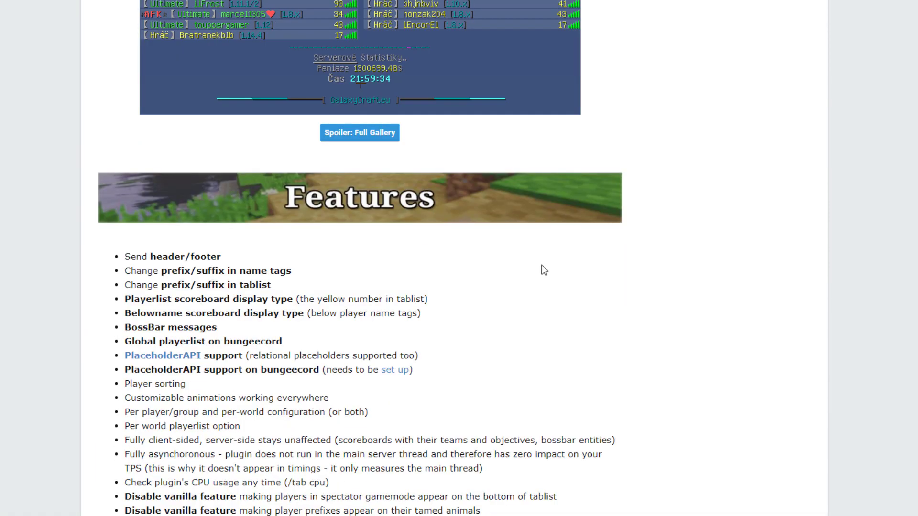
scroll(526, 287, "up", 7)
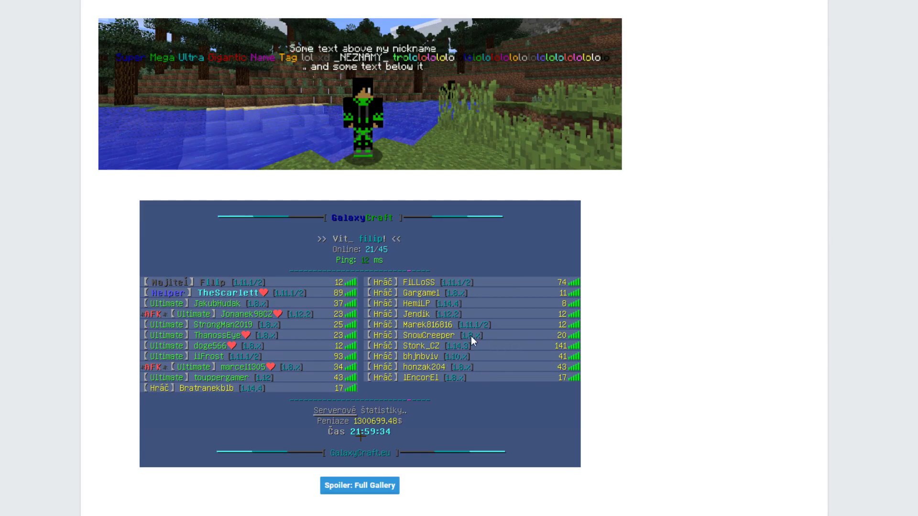
scroll(471, 337, "up", 5)
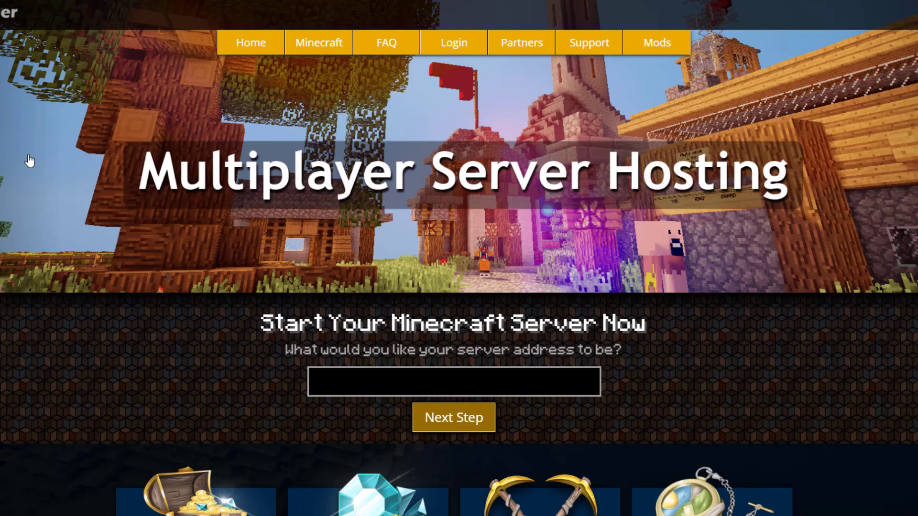